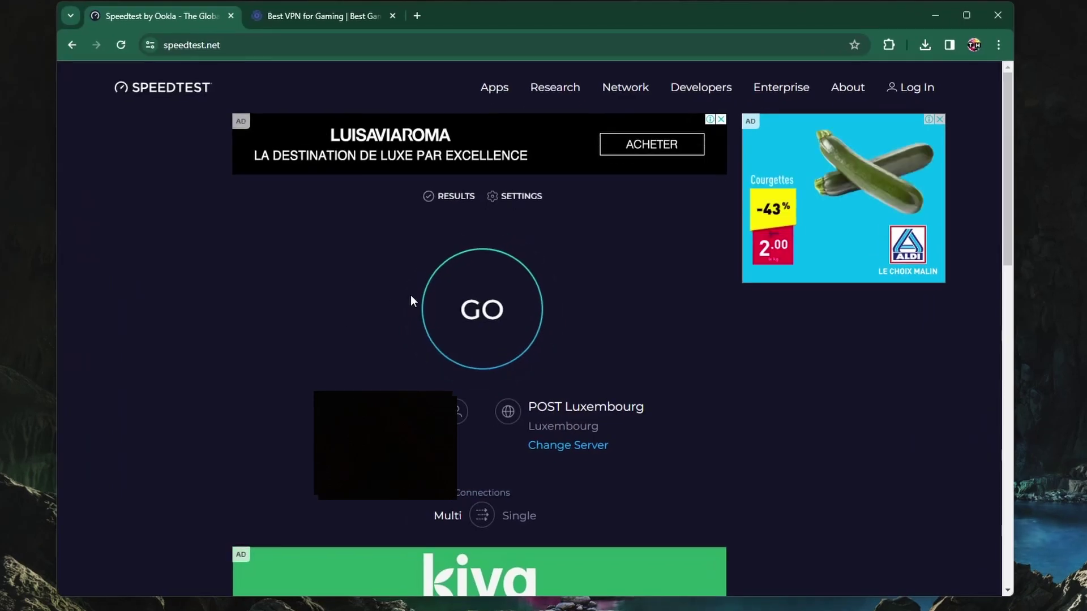
# - Run a Speedtest against POST Luxembourg and highlight the 10 ms ping result
pyautogui.click(426, 300)
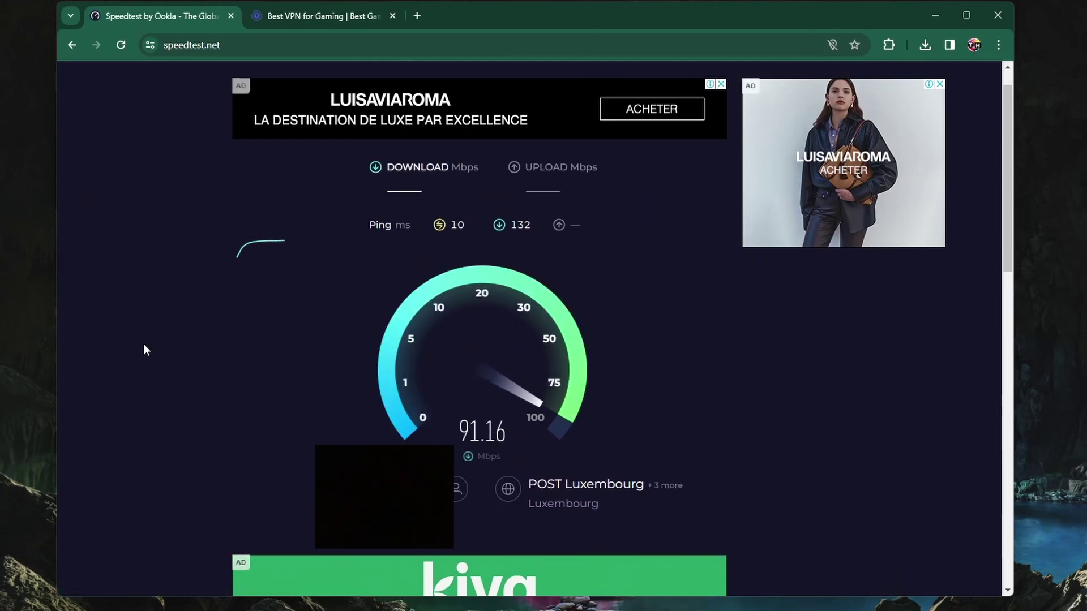
pyautogui.tripleClick(453, 226)
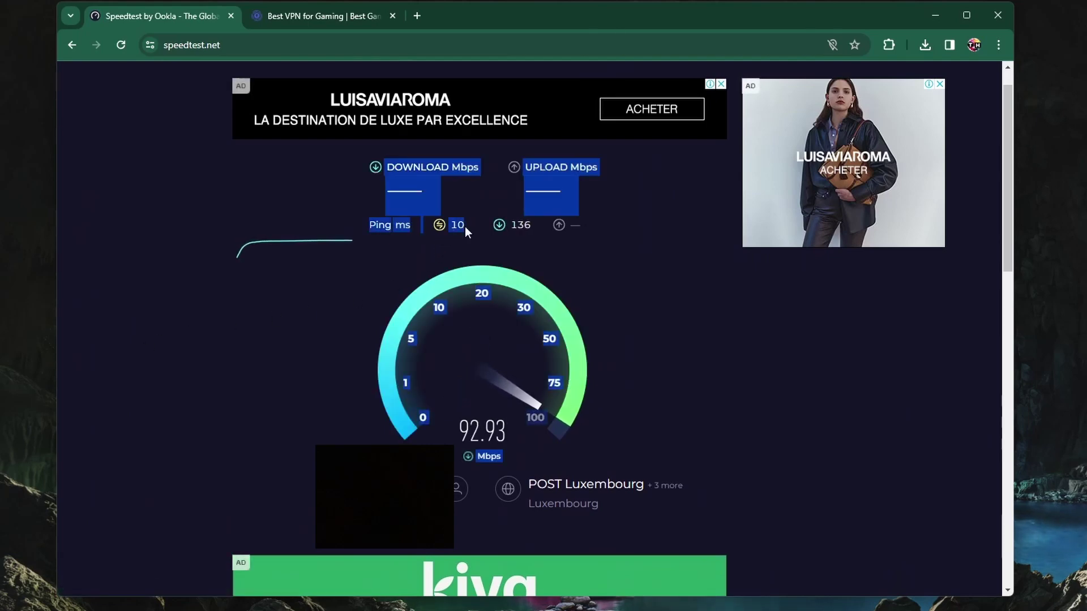
pyautogui.click(453, 226)
pyautogui.tripleClick(453, 225)
pyautogui.doubleClick(453, 225)
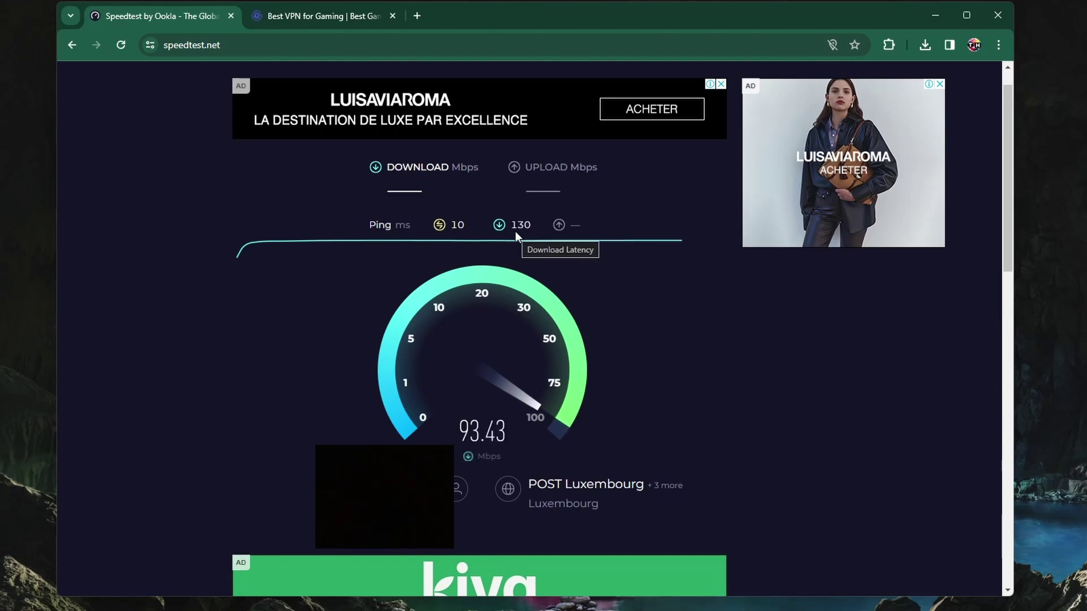
# - Close the Speedtest tab, minimize the browser and launch Device Manager from search
pyautogui.click(230, 15)
pyautogui.click(934, 15)
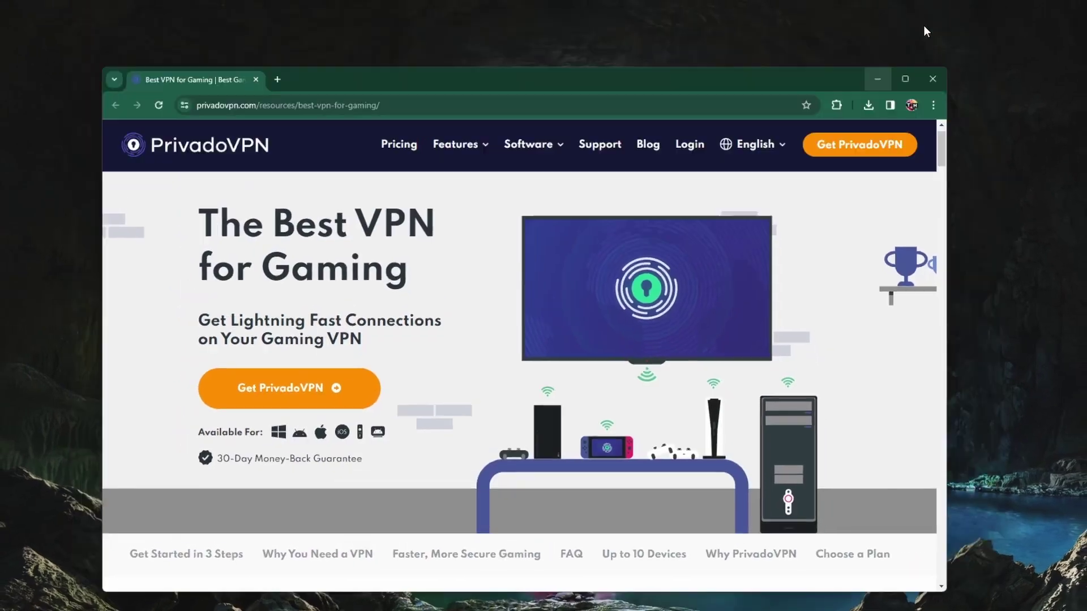
pyautogui.press('super')
pyautogui.write('device manager')
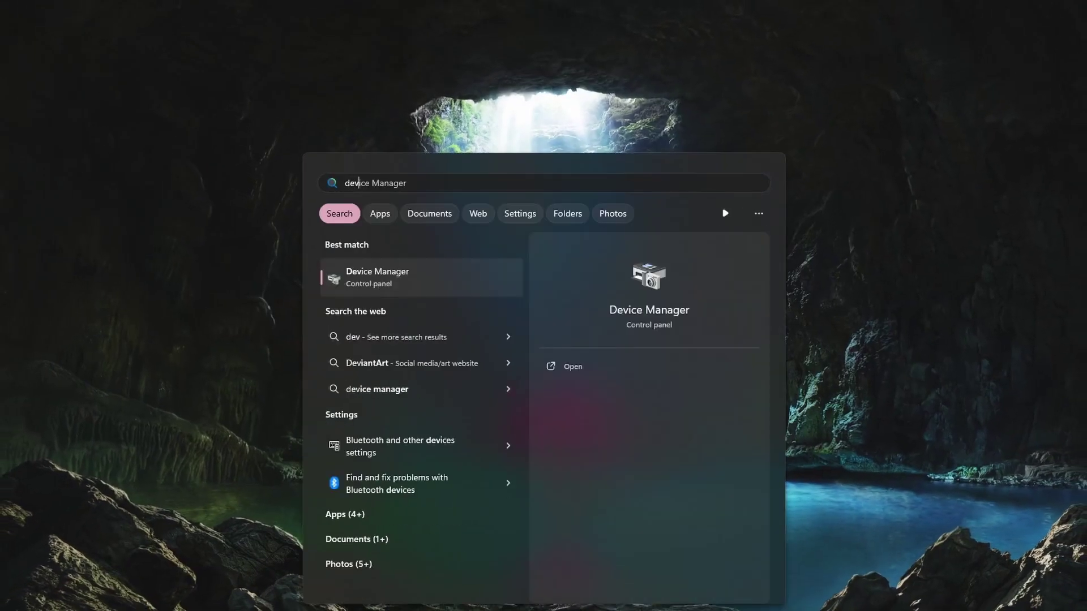
pyautogui.press('Return')
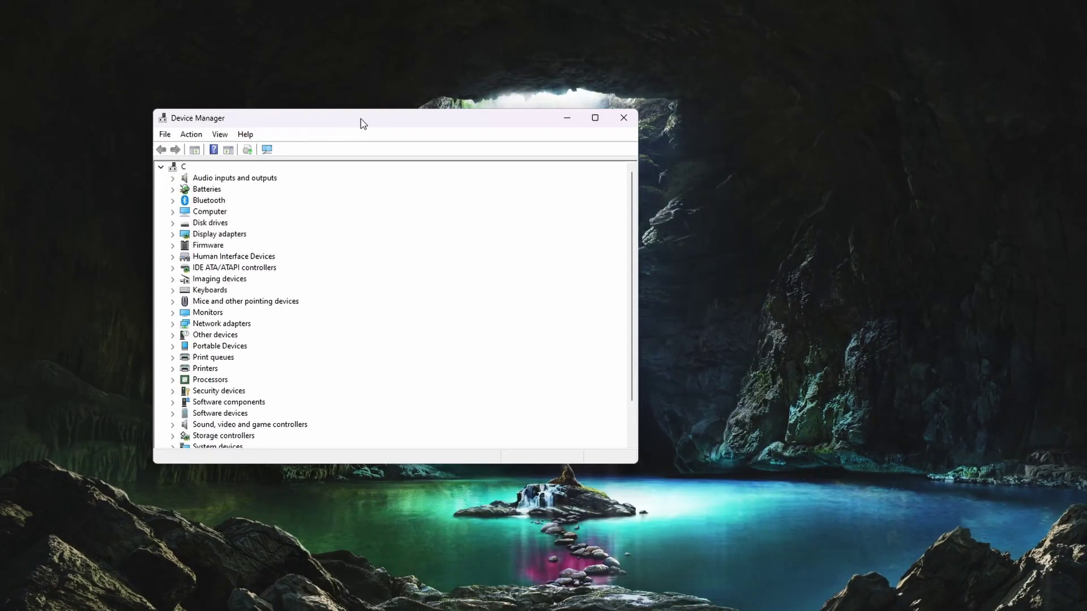
# - Expand Network adapters and view the ASIX adapter's Update driver dialog, closing it unchanged
pyautogui.moveTo(362, 121); pyautogui.dragTo(573, 134)
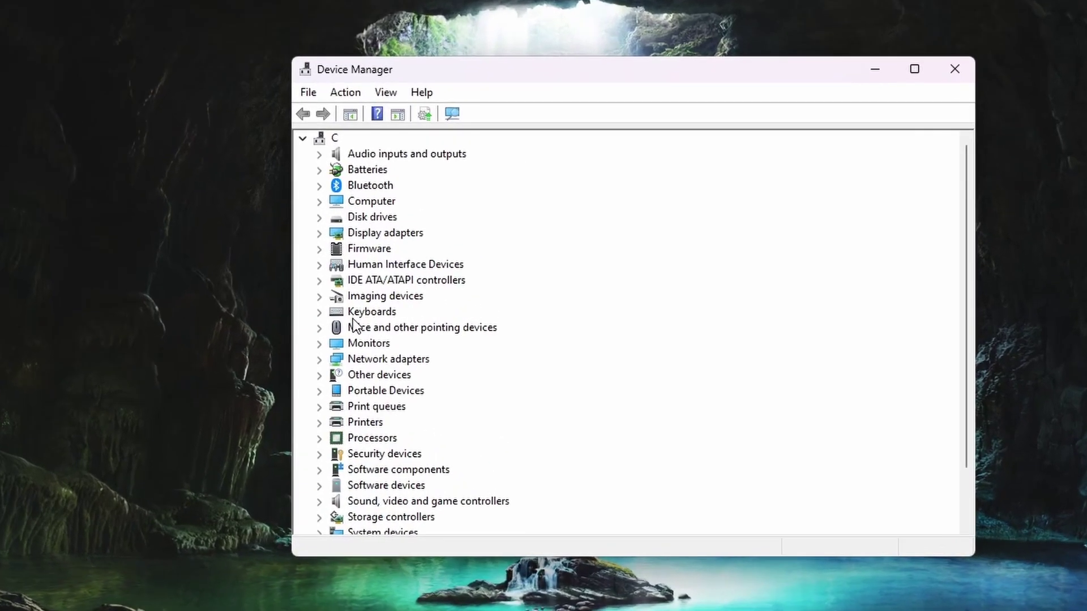
pyautogui.click(328, 360)
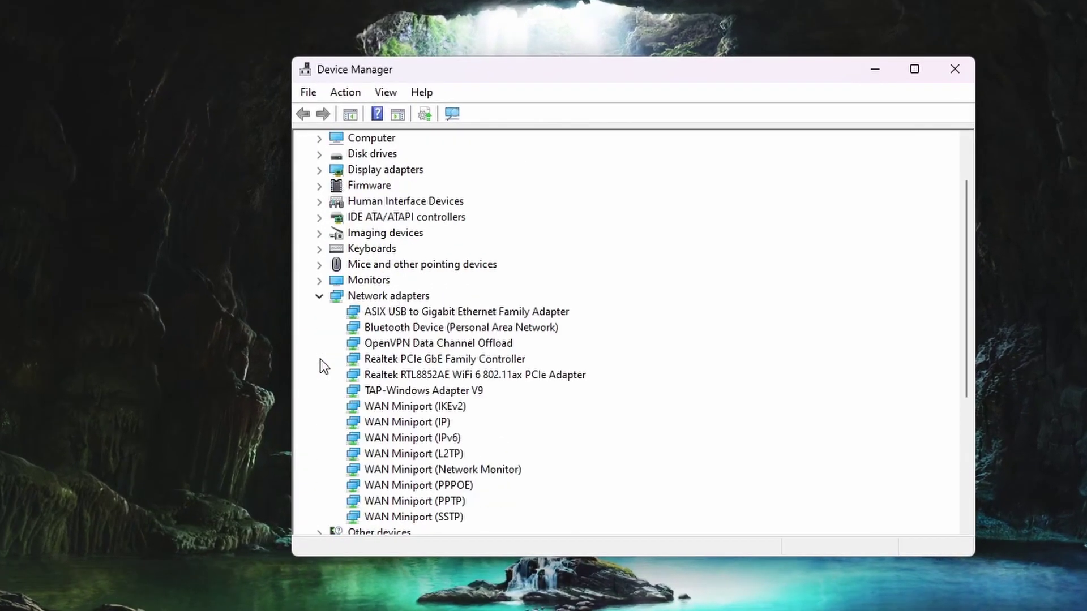
pyautogui.rightClick(539, 314)
pyautogui.click(650, 325)
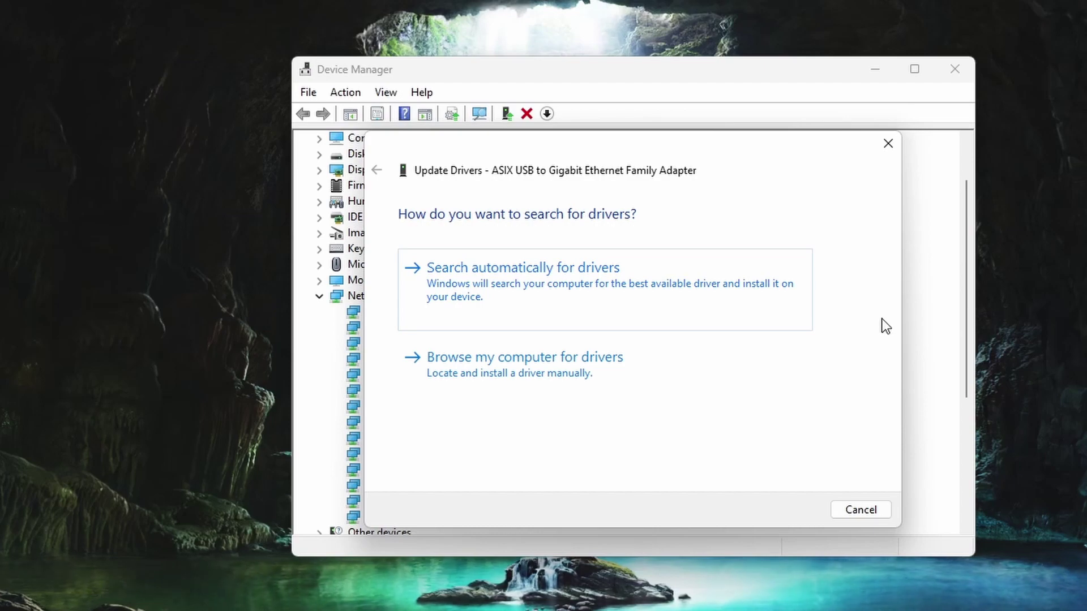
pyautogui.click(887, 144)
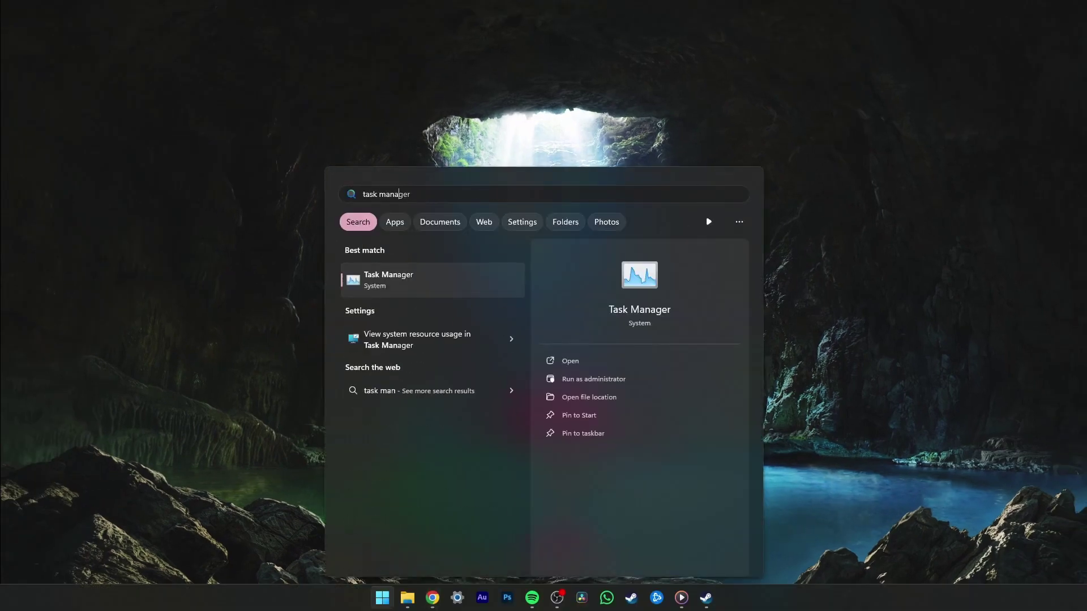
# - Open Task Manager's Ethernet performance graph and launch Resource Monitor, centring its window
pyautogui.write('ger')
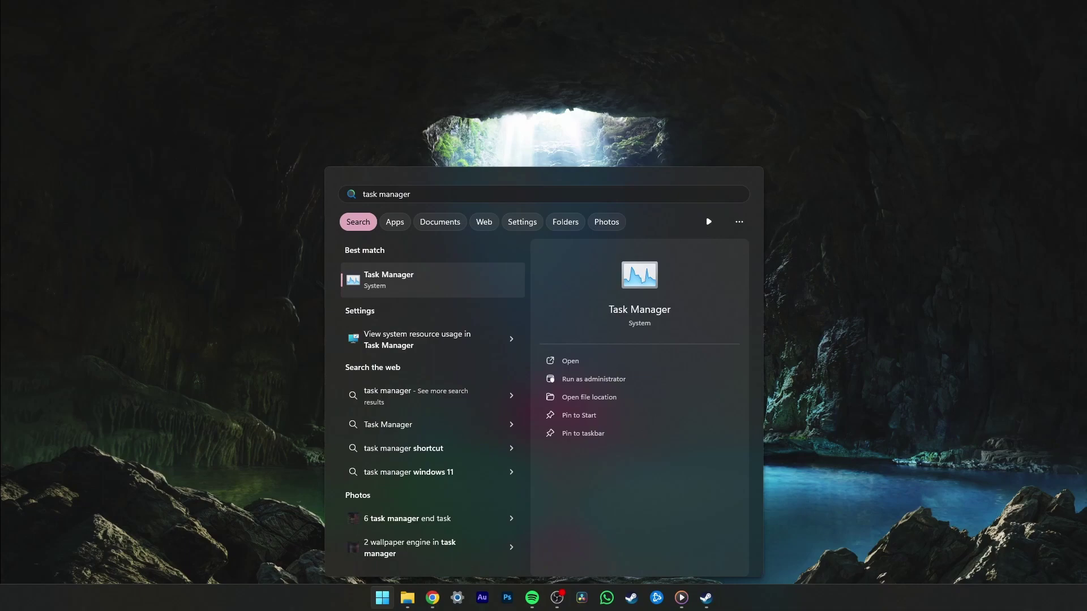
pyautogui.press('Return')
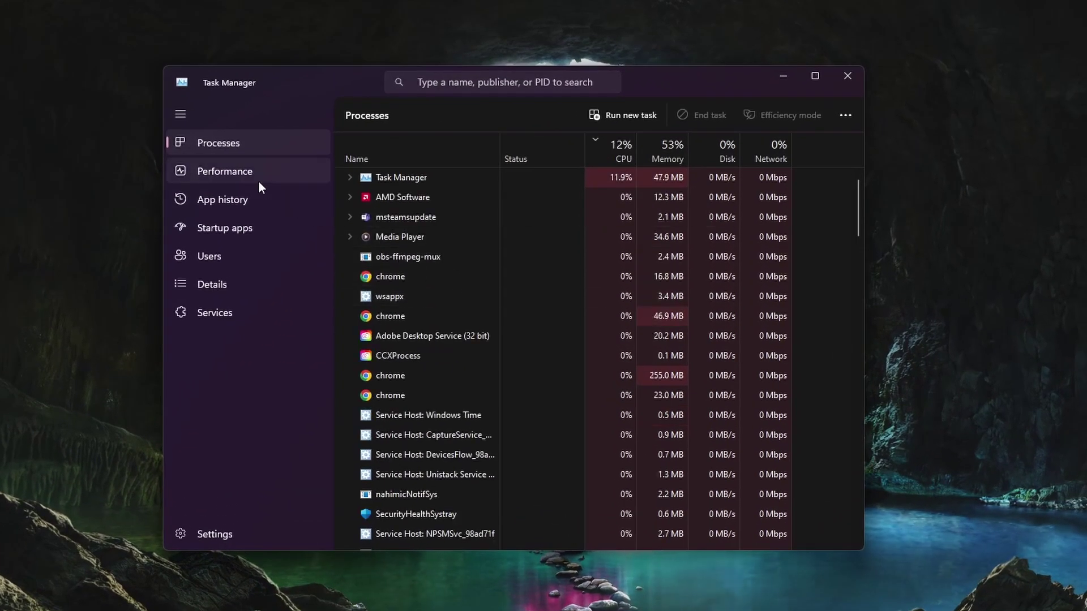
pyautogui.click(236, 177)
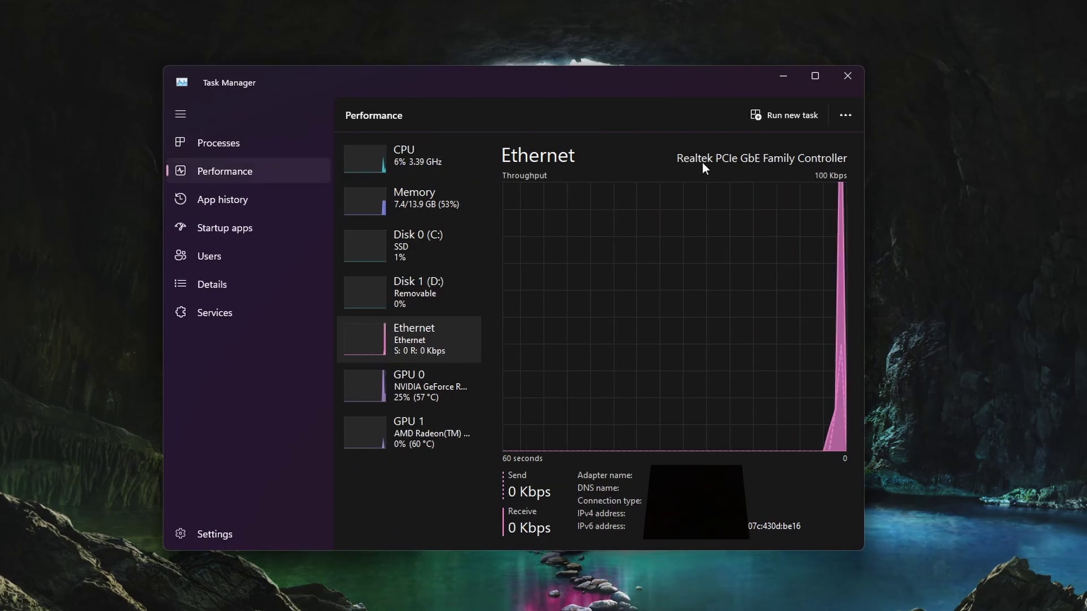
pyautogui.click(845, 116)
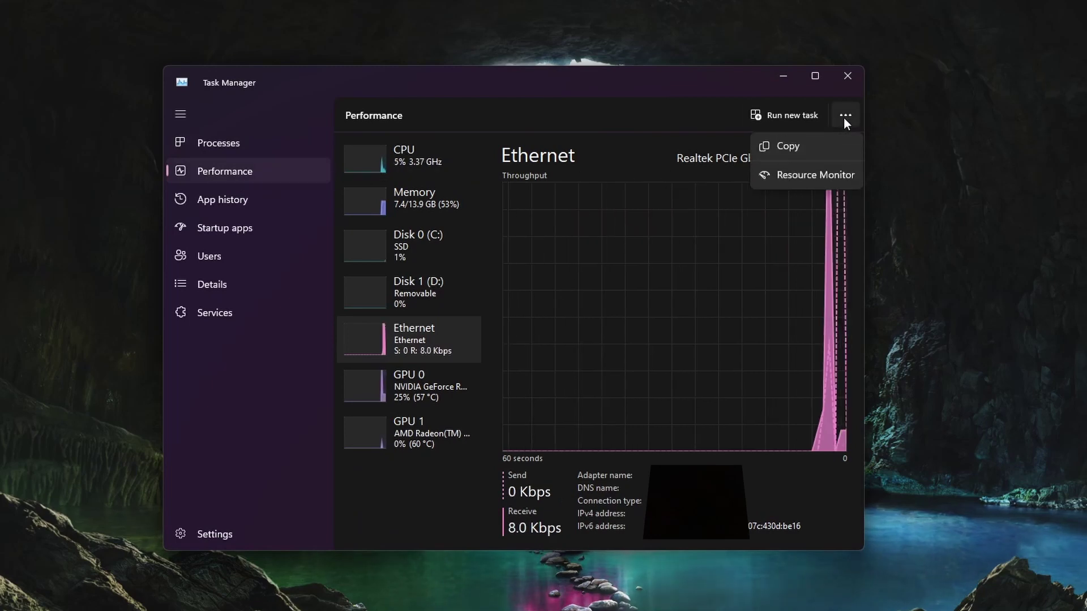
pyautogui.click(820, 175)
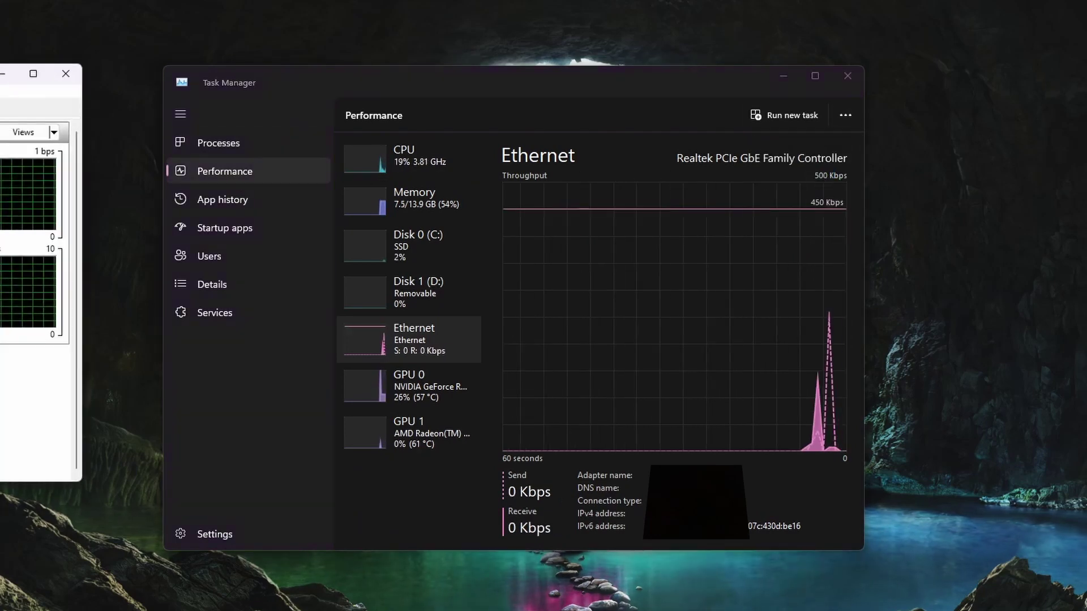
pyautogui.moveTo(168, 112); pyautogui.dragTo(660, 129)
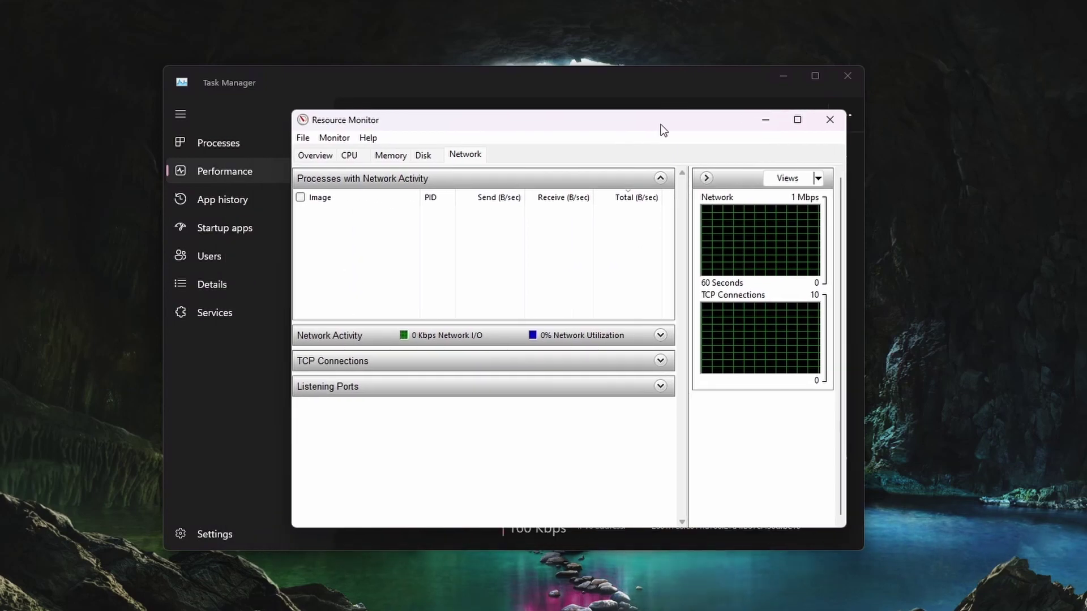
# - Minimize Task Manager, expand Processes with Network Activity, select chrome.exe and sort by Send (B/sec)
pyautogui.click(785, 77)
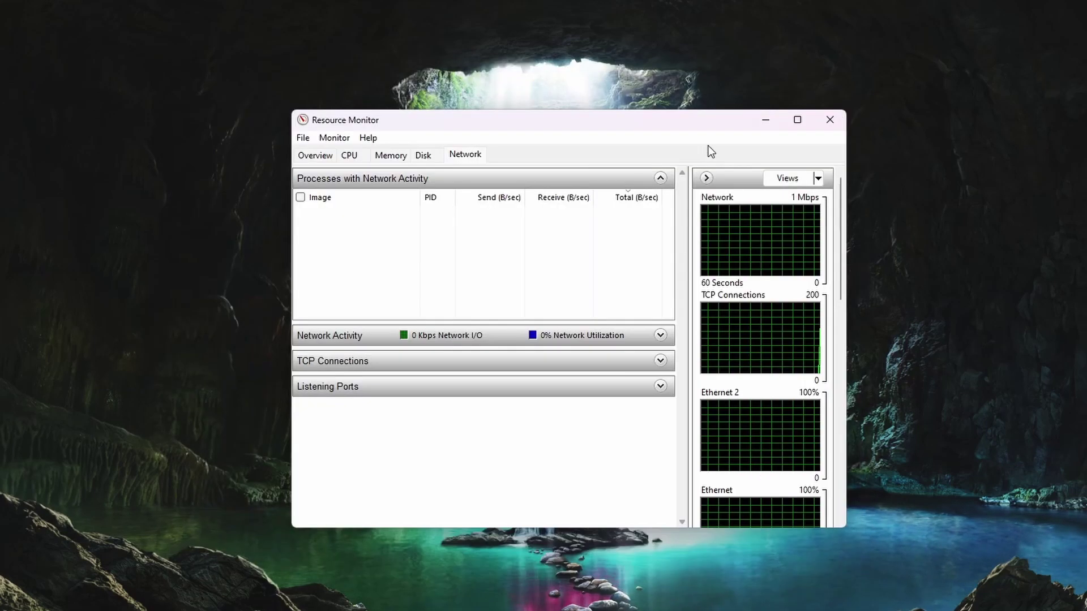
pyautogui.click(442, 178)
pyautogui.click(440, 178)
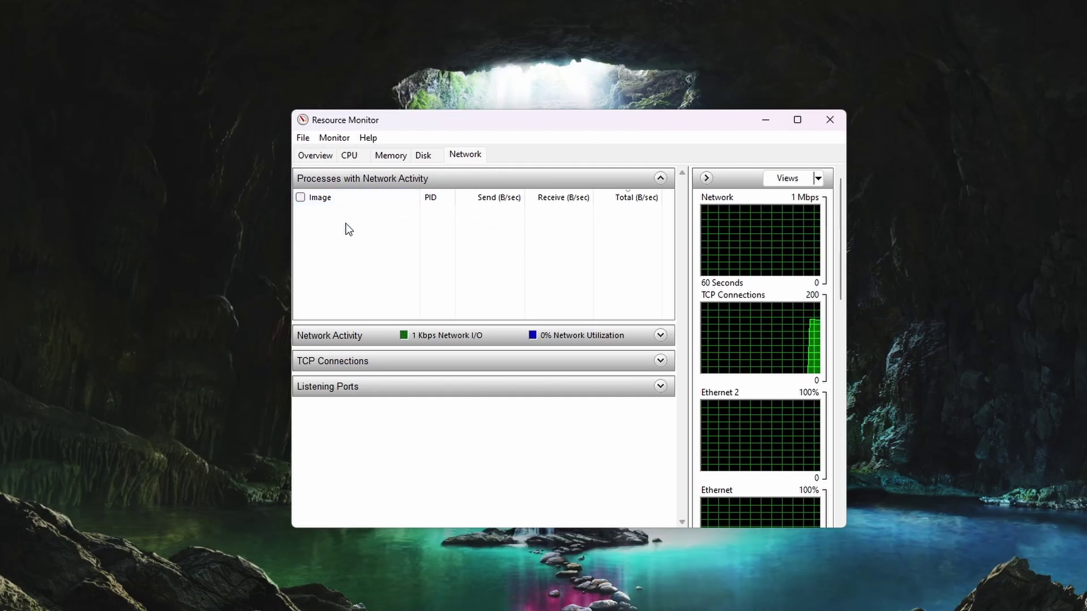
pyautogui.click(375, 216)
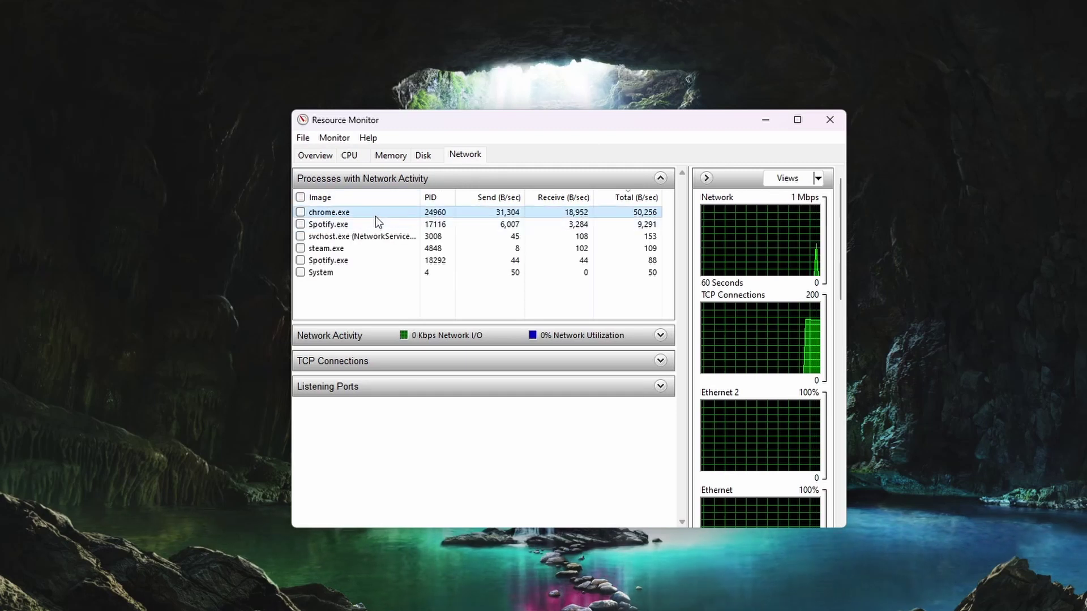
pyautogui.click(486, 202)
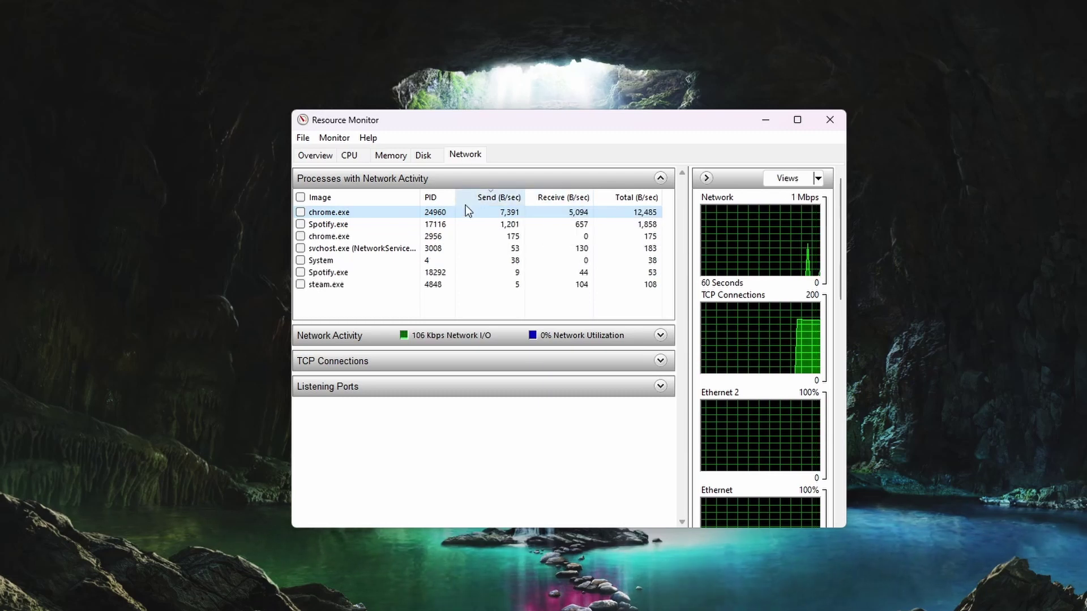
# - Check chrome.exe's actions without ending it, then collapse the network processes section
pyautogui.rightClick(363, 211)
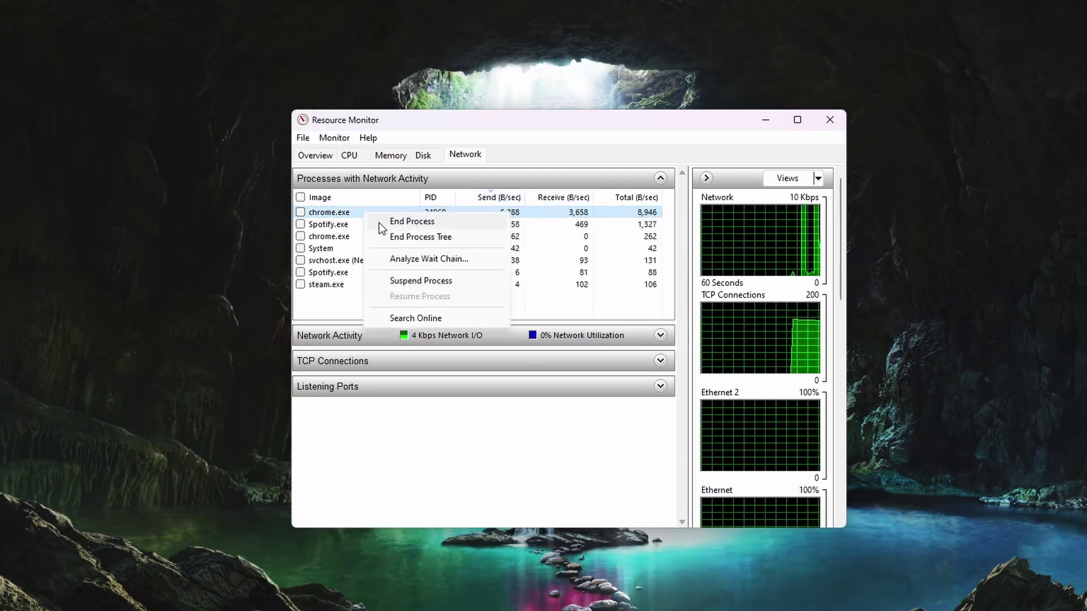
pyautogui.click(349, 285)
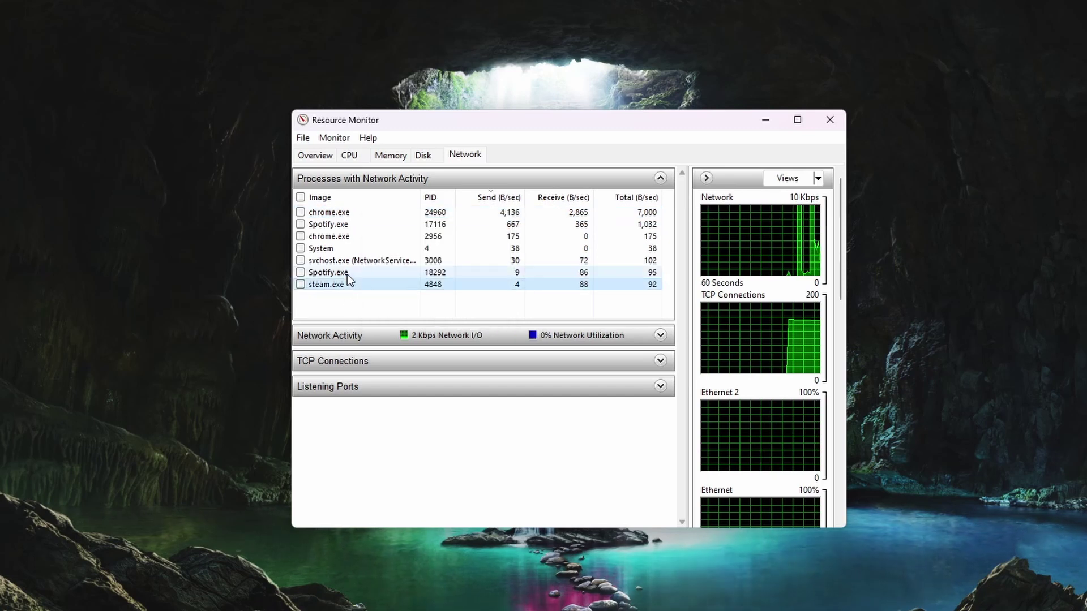
pyautogui.click(347, 300)
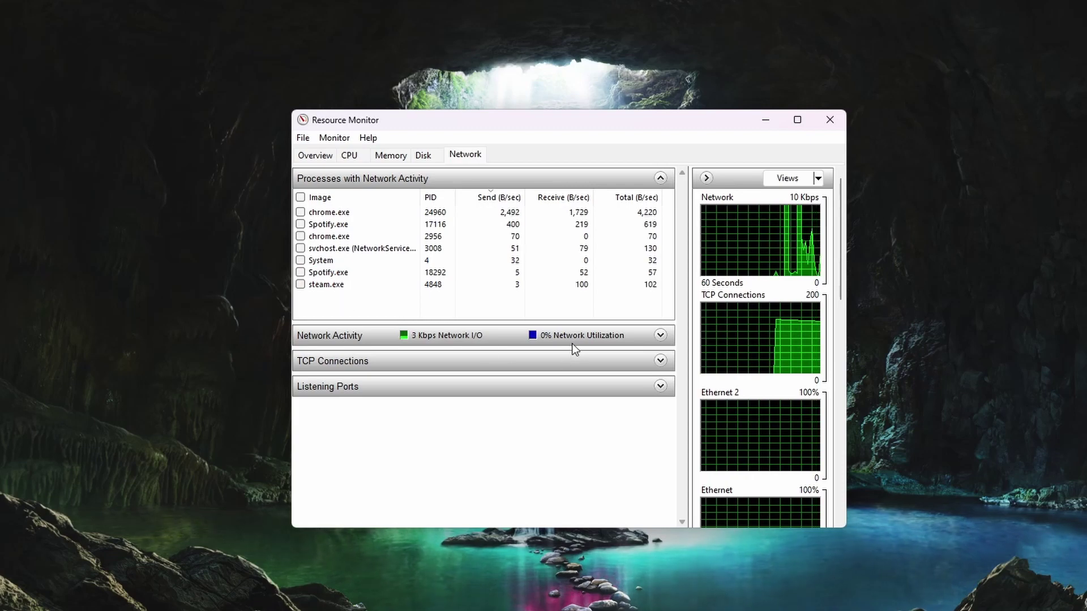
pyautogui.click(661, 179)
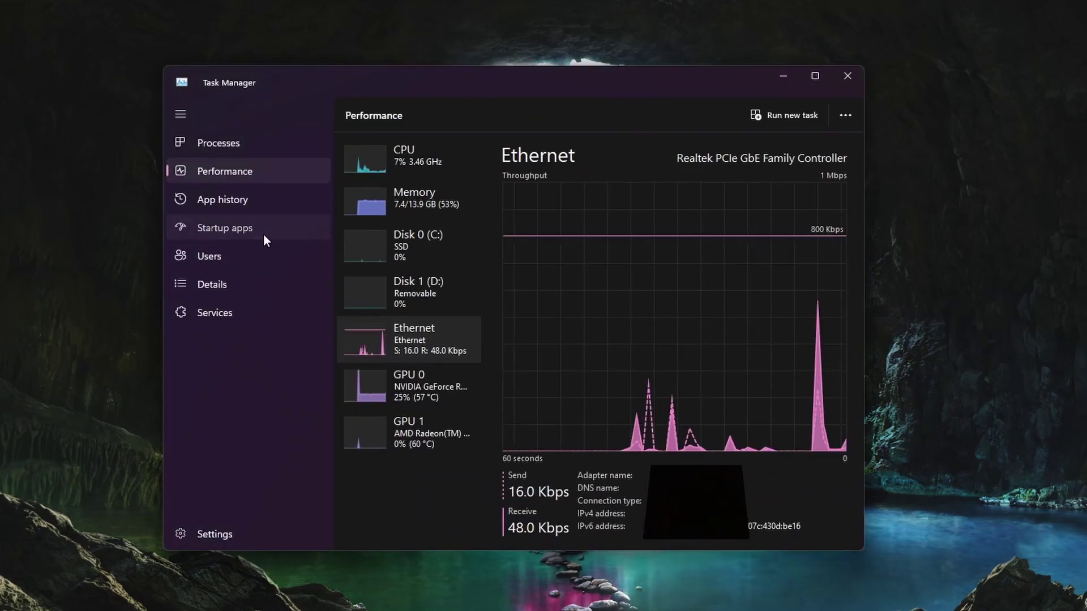
# - Review startup apps, leaving AdobeCollabSync enabled, and close Task Manager
pyautogui.click(264, 240)
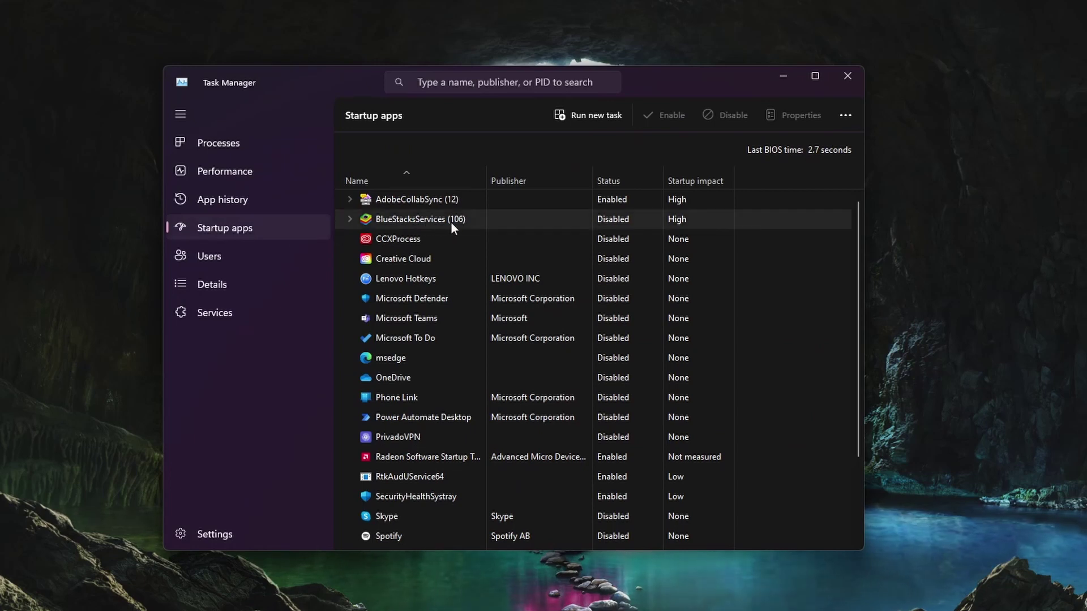
pyautogui.click(479, 200)
pyautogui.rightClick(480, 200)
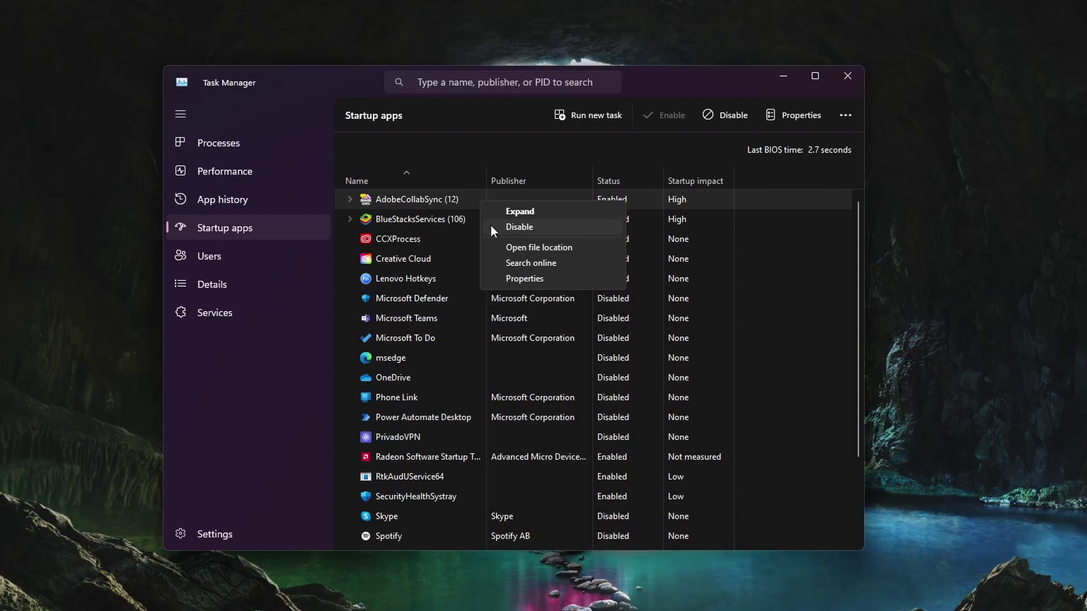
pyautogui.click(498, 154)
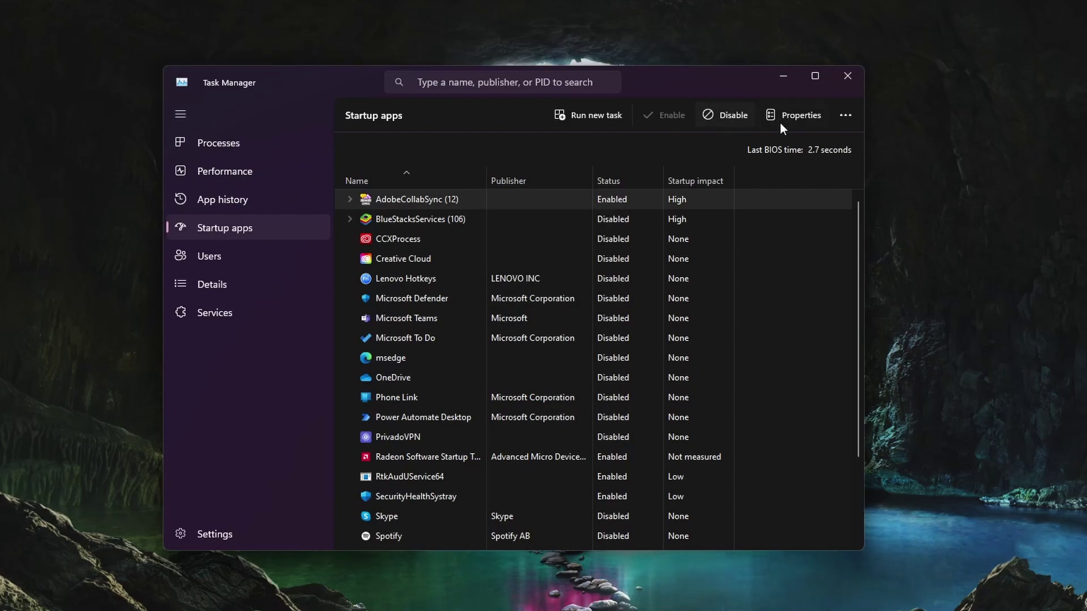
pyautogui.click(845, 76)
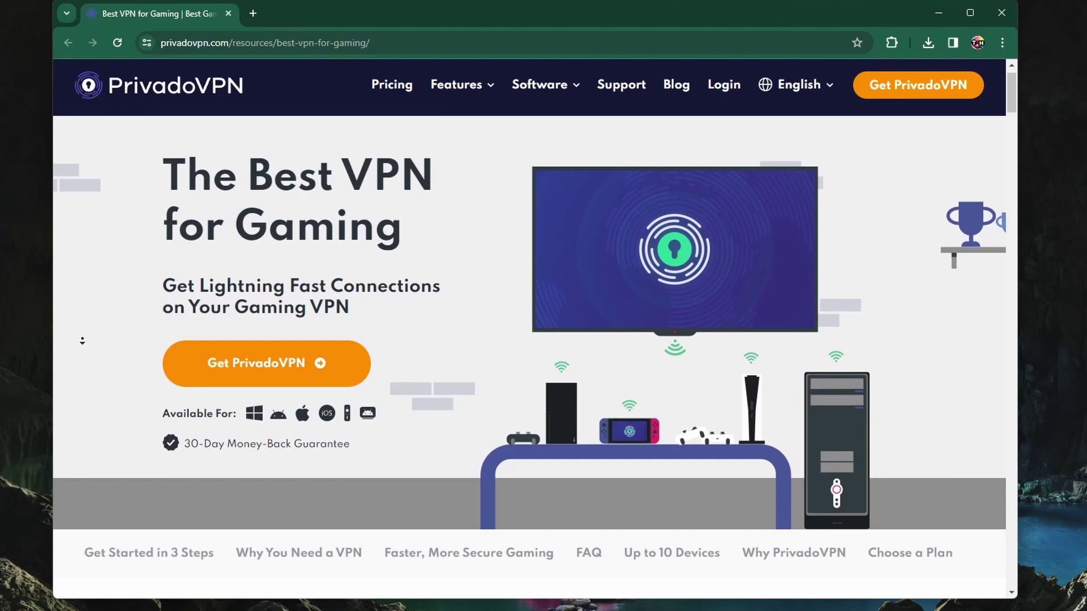
# - Scroll the PrivadoVPN gaming page to 'Get Faster Speeds' and bring up Start search
pyautogui.scroll(-4, 83, 334)
pyautogui.scroll(-5, 82, 348)
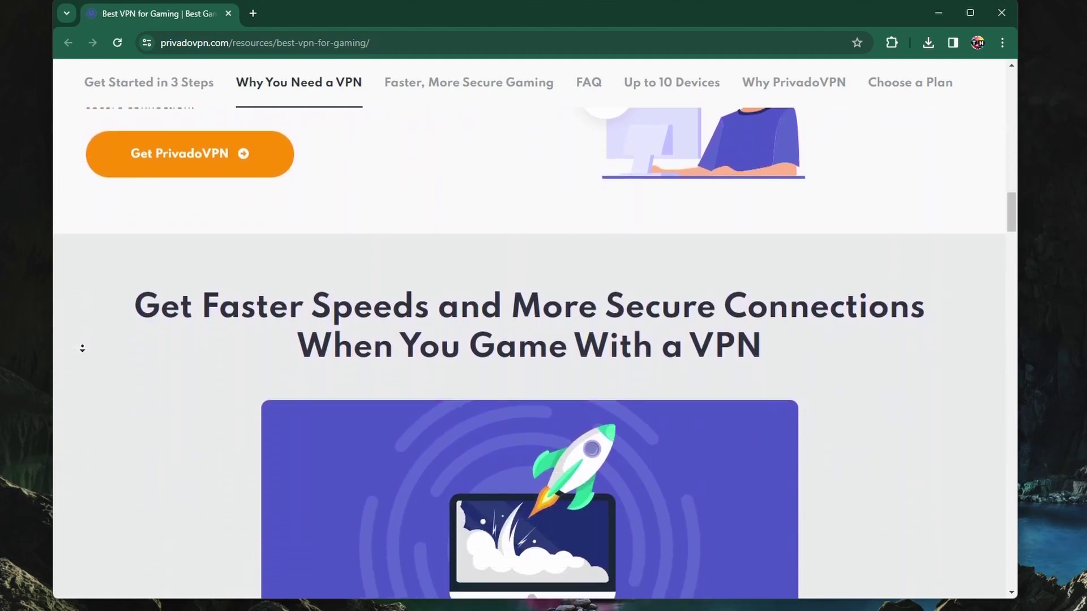
pyautogui.middleClick(83, 348)
pyautogui.press('super')
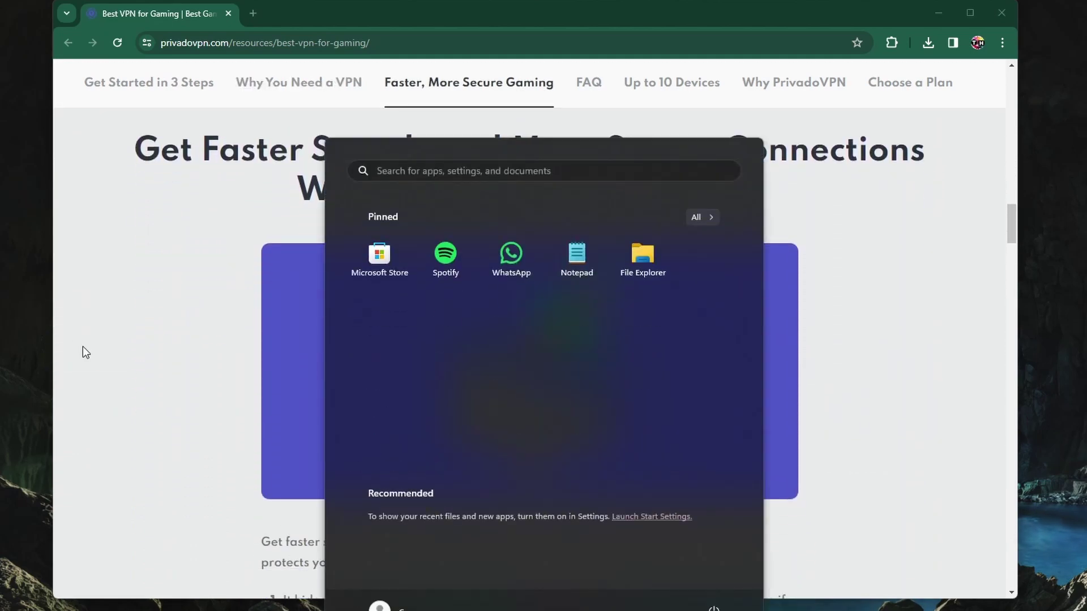
pyautogui.write('privadovpn')
pyautogui.press('Return')
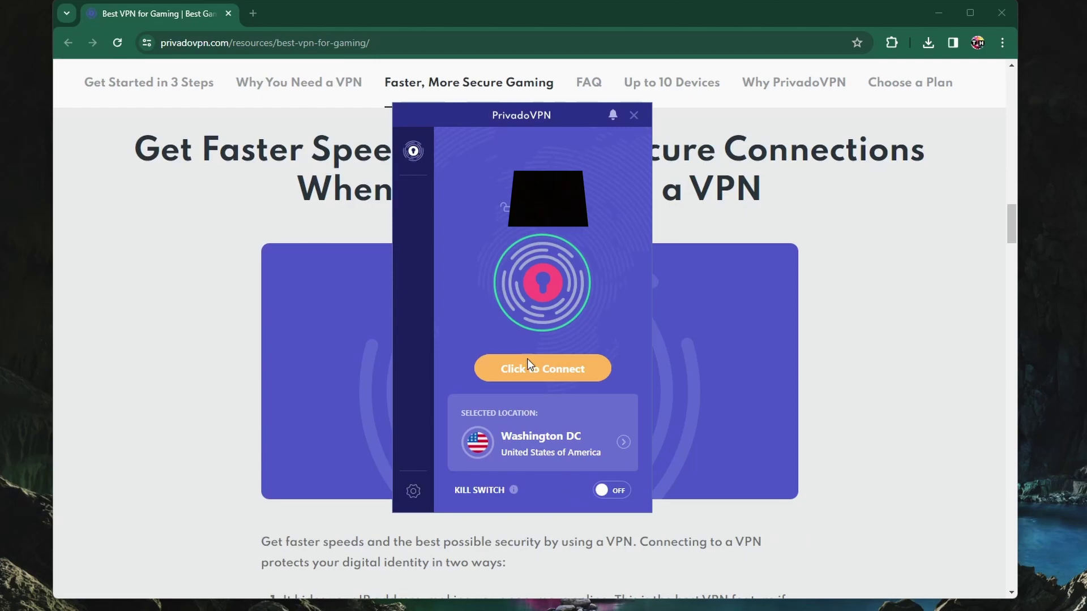
pyautogui.click(624, 443)
pyautogui.scroll(-5, 575, 415)
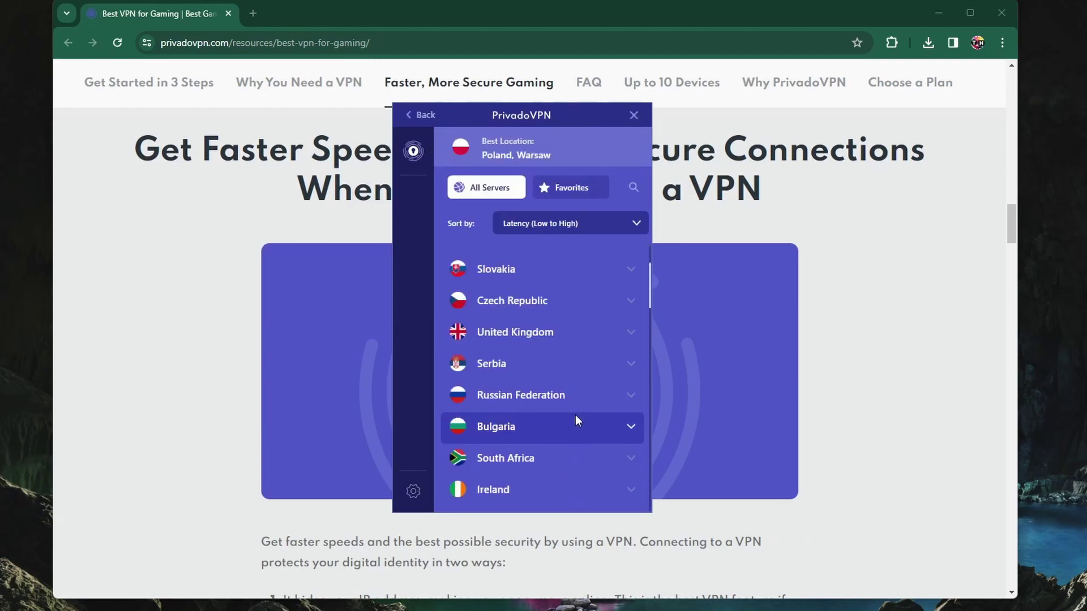
pyautogui.click(624, 419)
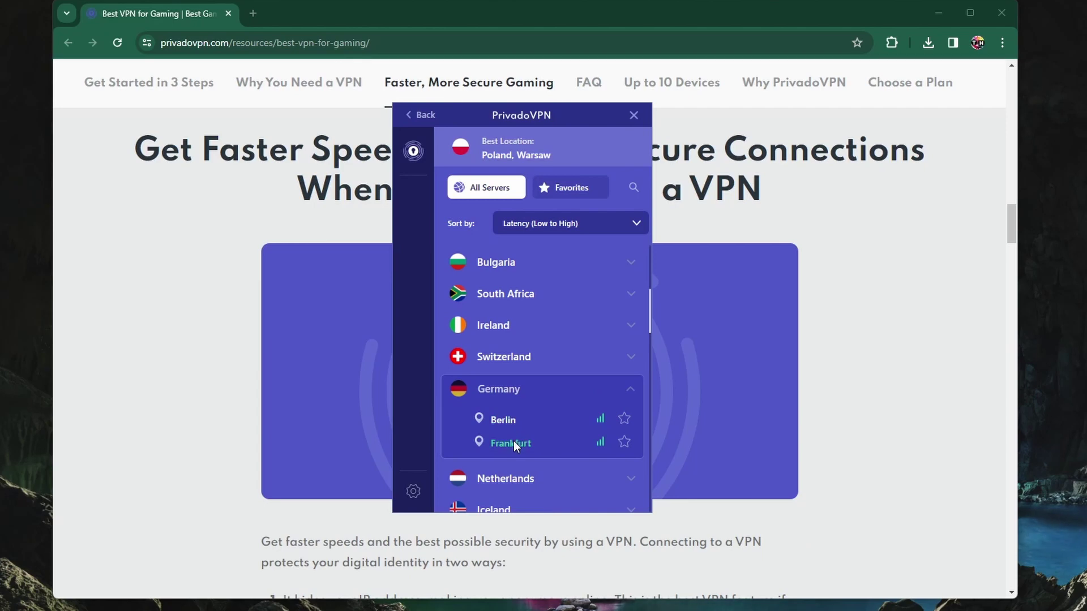
pyautogui.click(633, 115)
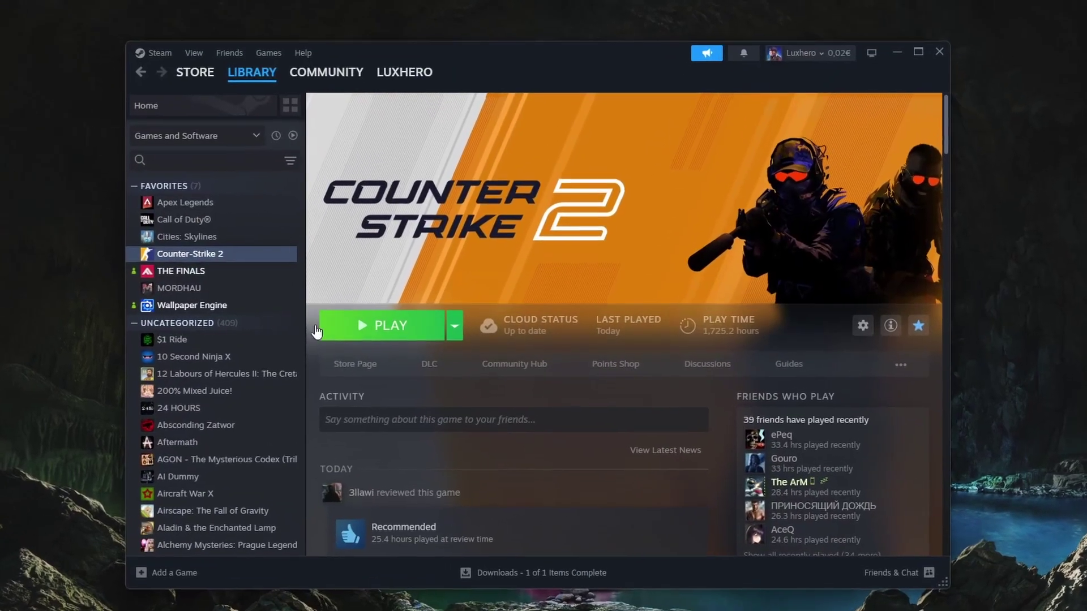
# - Edit Counter-Strike 2's launch option to +fps_max 90 and close its Properties window
pyautogui.rightClick(212, 257)
pyautogui.click(247, 360)
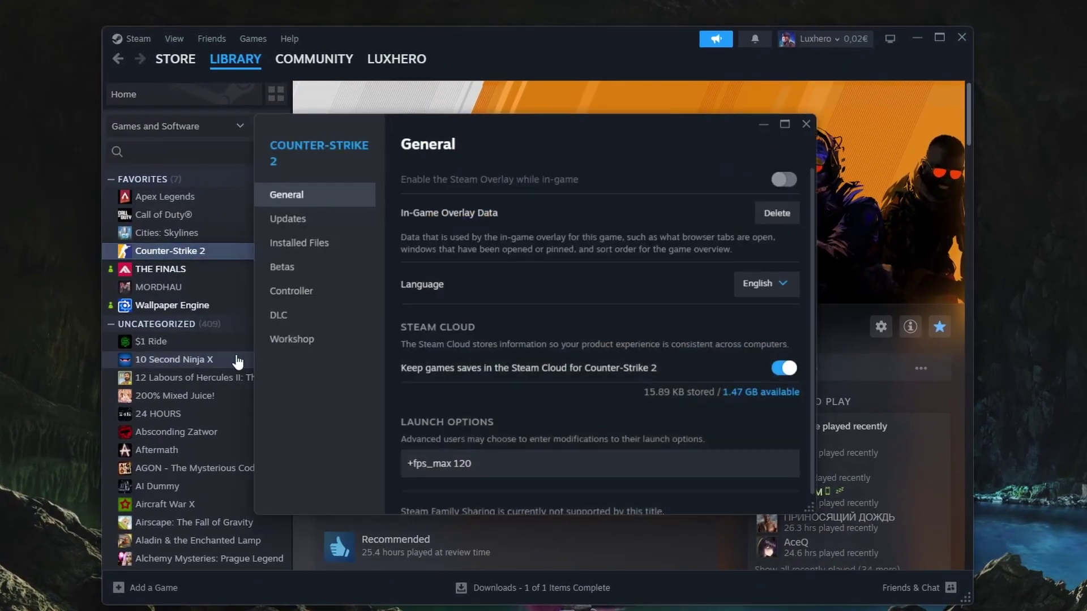
pyautogui.click(480, 468)
pyautogui.hotkey('ctrl', 'a')
pyautogui.click(492, 469)
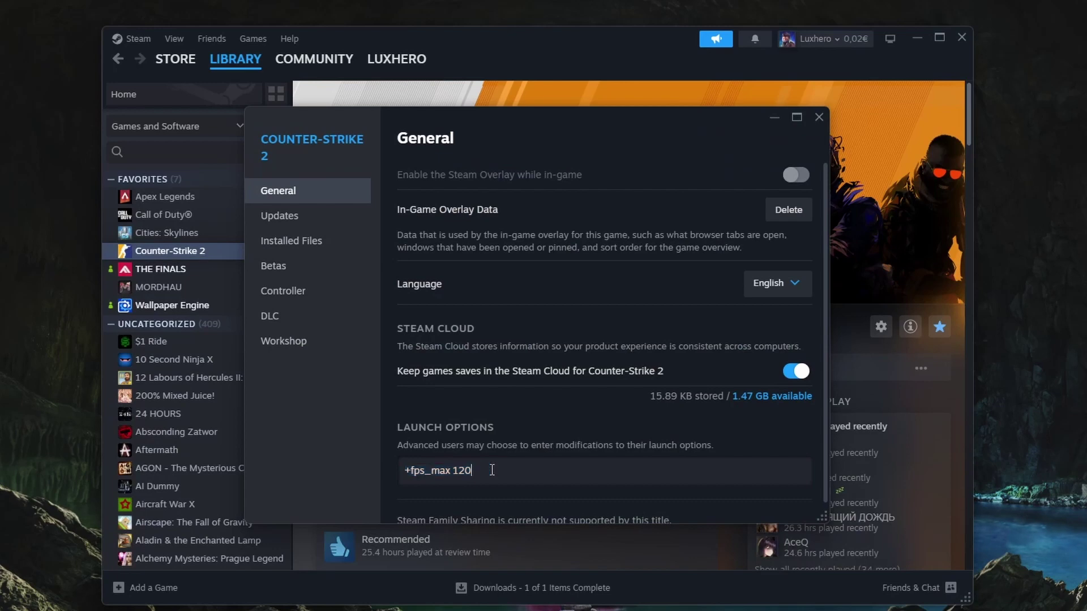
pyautogui.press('BackSpace')
pyautogui.click(818, 117)
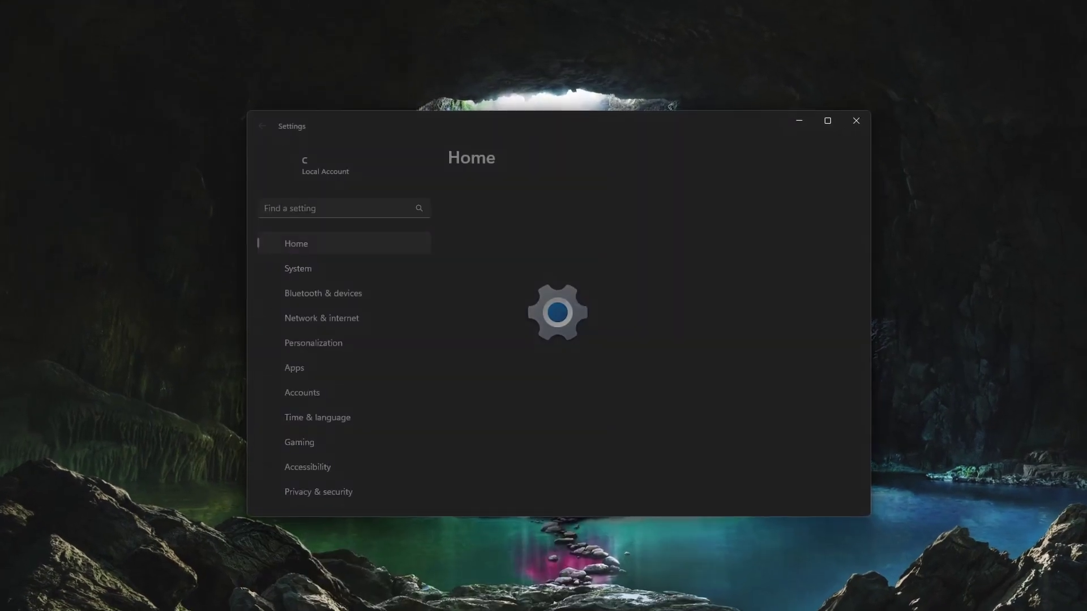
# - Confirm Game Mode is On under Gaming, then go to the System page
pyautogui.click(351, 445)
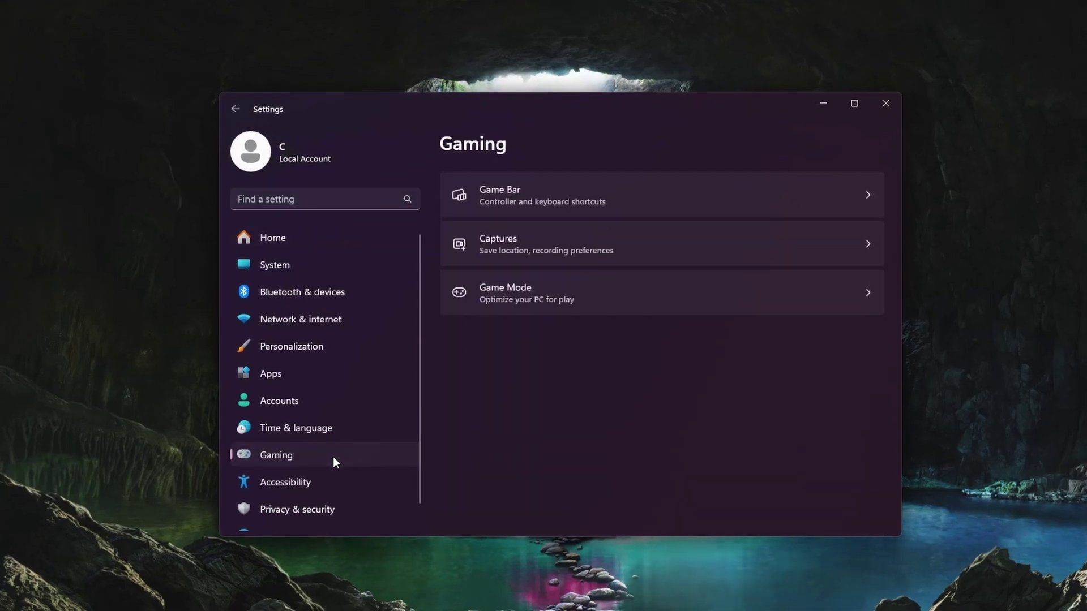
pyautogui.click(657, 301)
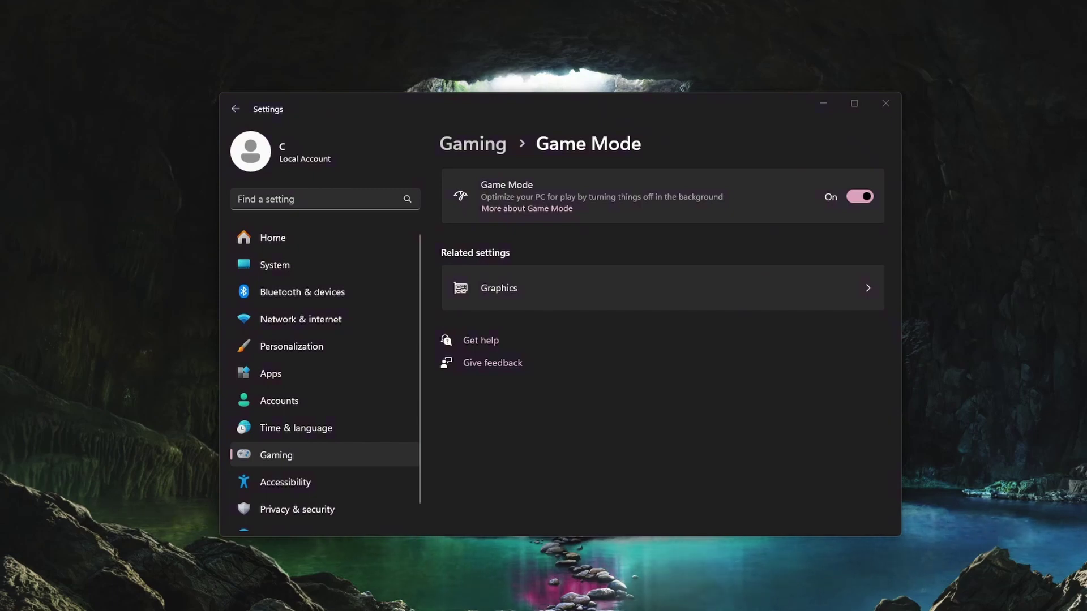
pyautogui.click(331, 257)
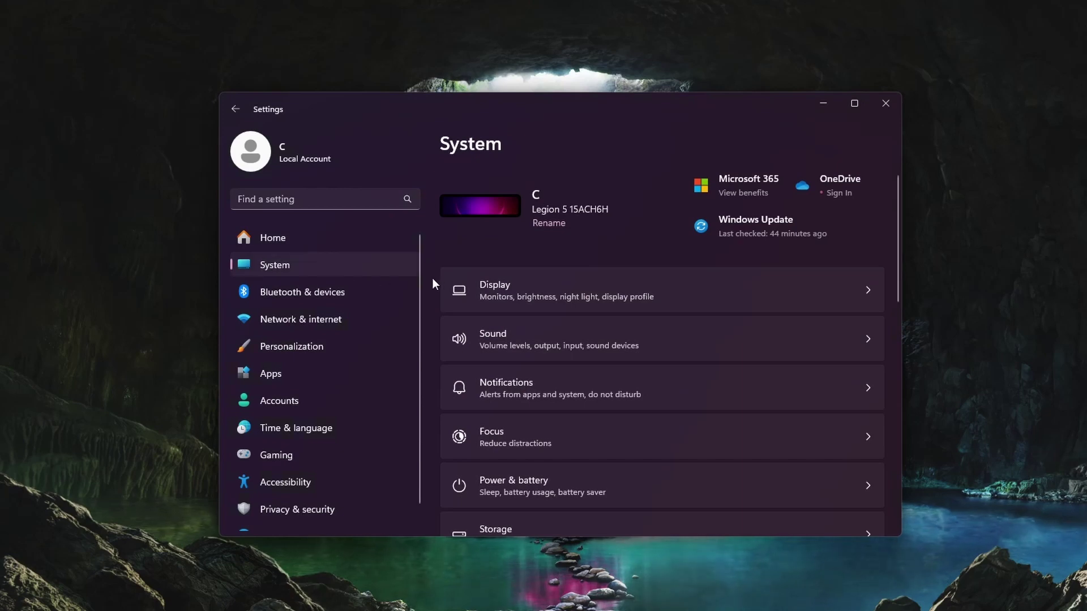
# - Switch the Wi-Fi adapter's DNS server assignment to Manual with IPv4 turned on
pyautogui.click(386, 321)
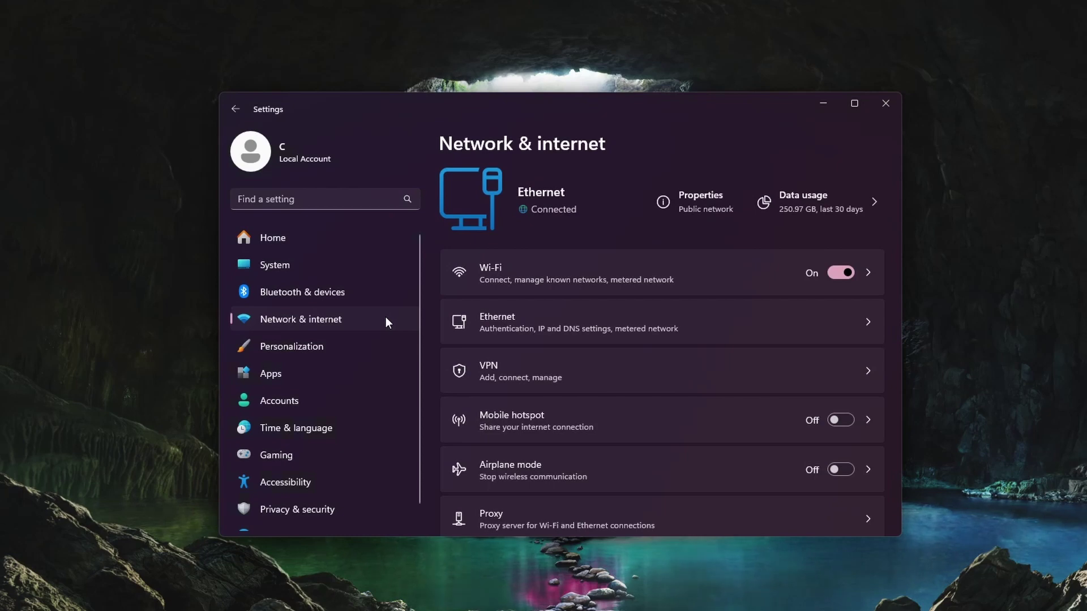
pyautogui.click(511, 285)
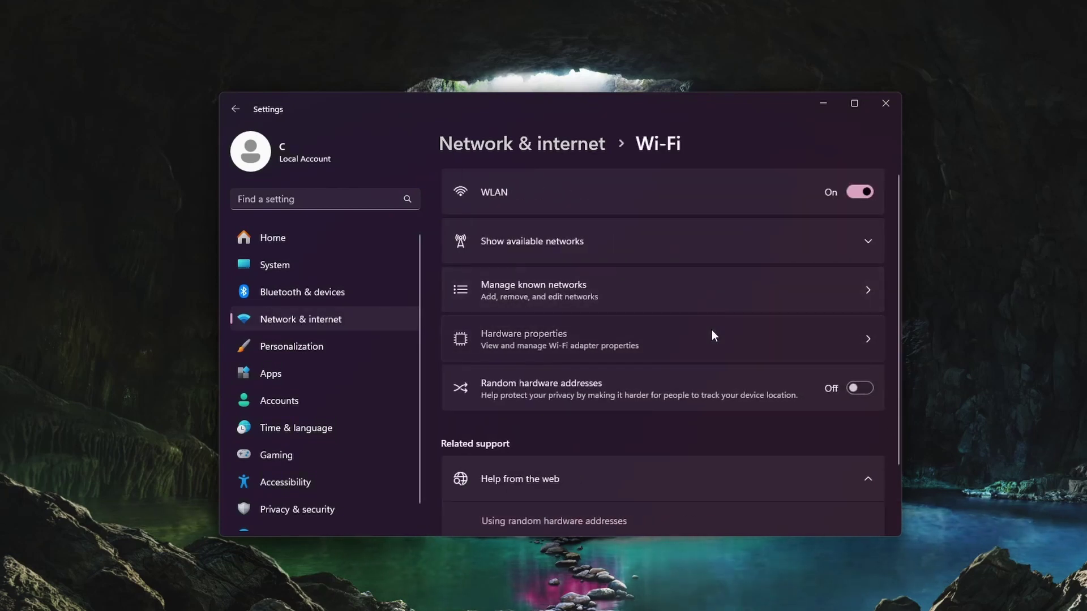
pyautogui.click(712, 335)
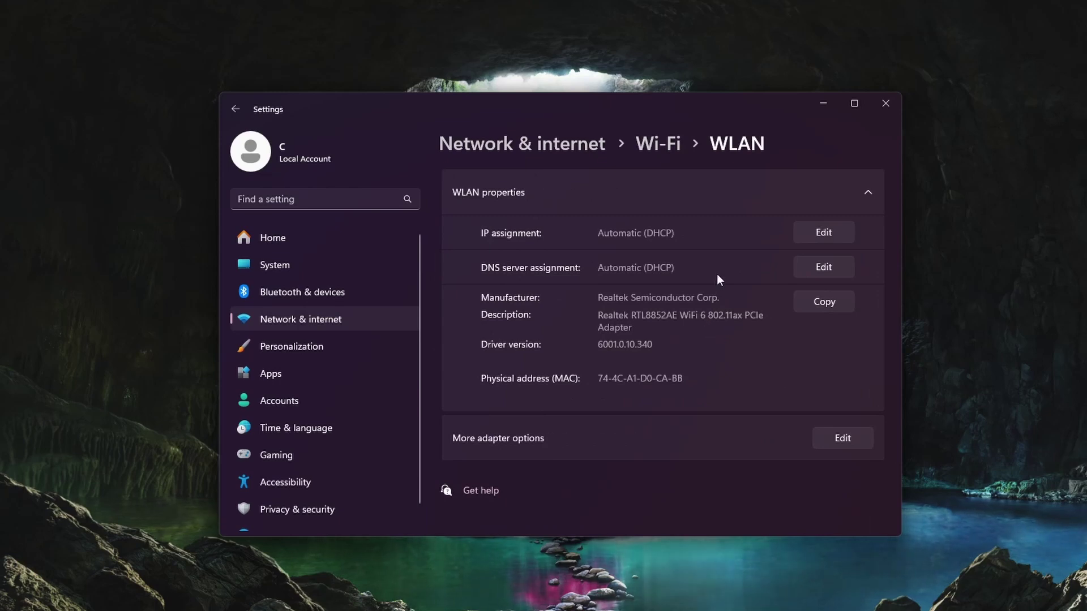
pyautogui.click(810, 272)
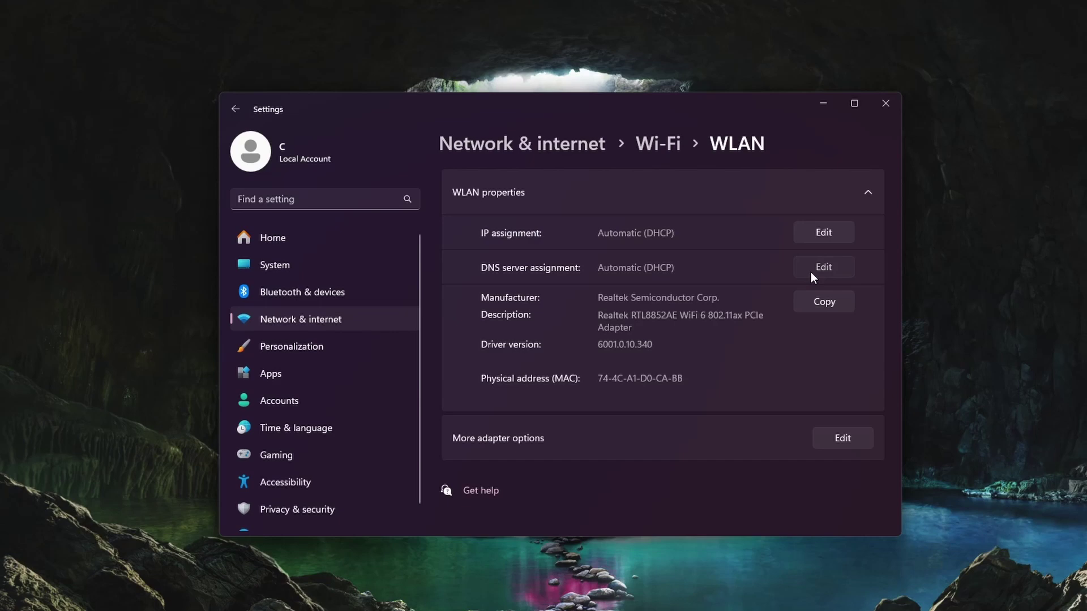
pyautogui.click(699, 288)
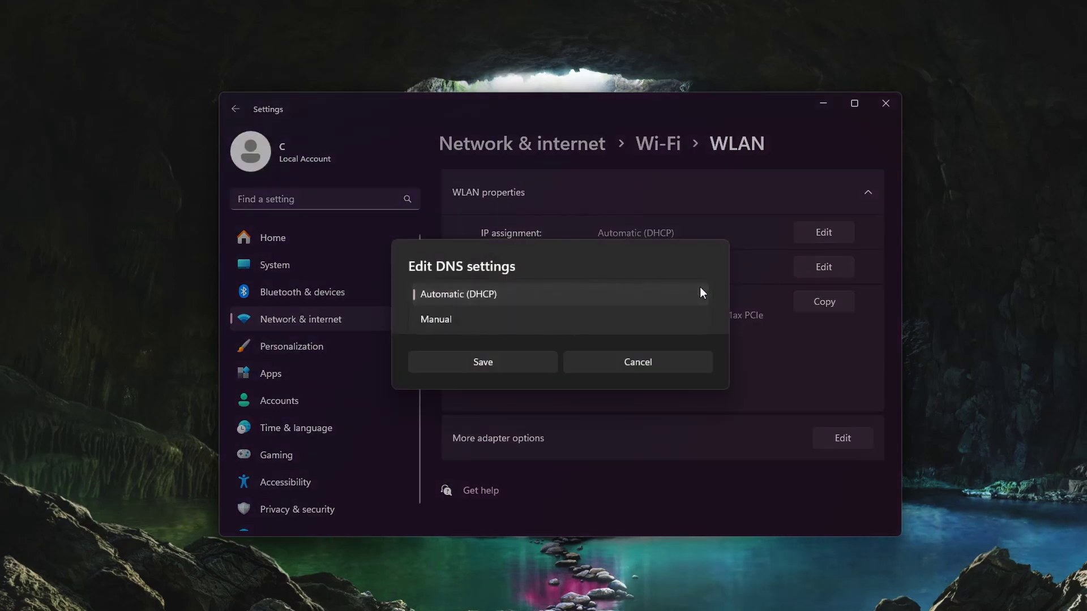
pyautogui.click(686, 313)
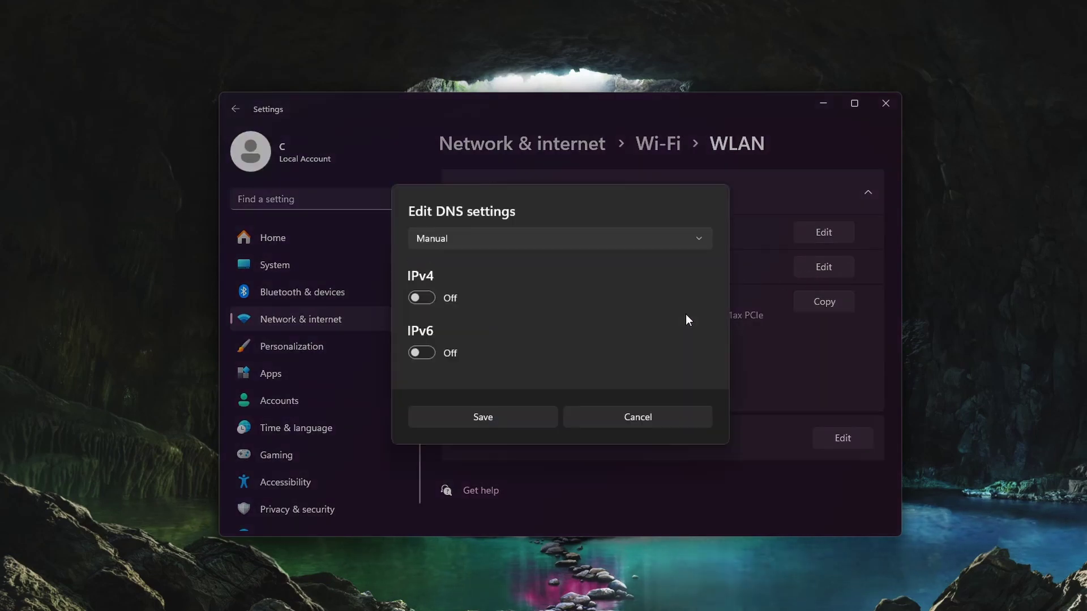
pyautogui.click(425, 300)
# - Enter 8.8.8.8 as preferred and 8.8.4.4 as alternate DNS, then save
pyautogui.click(466, 255)
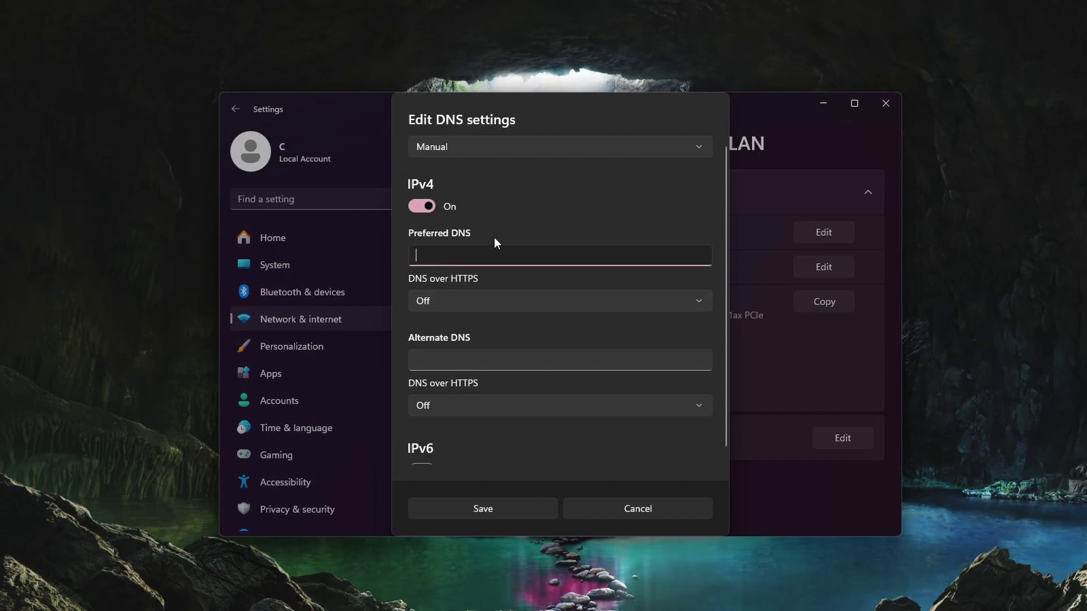
pyautogui.write('8.8.8.8')
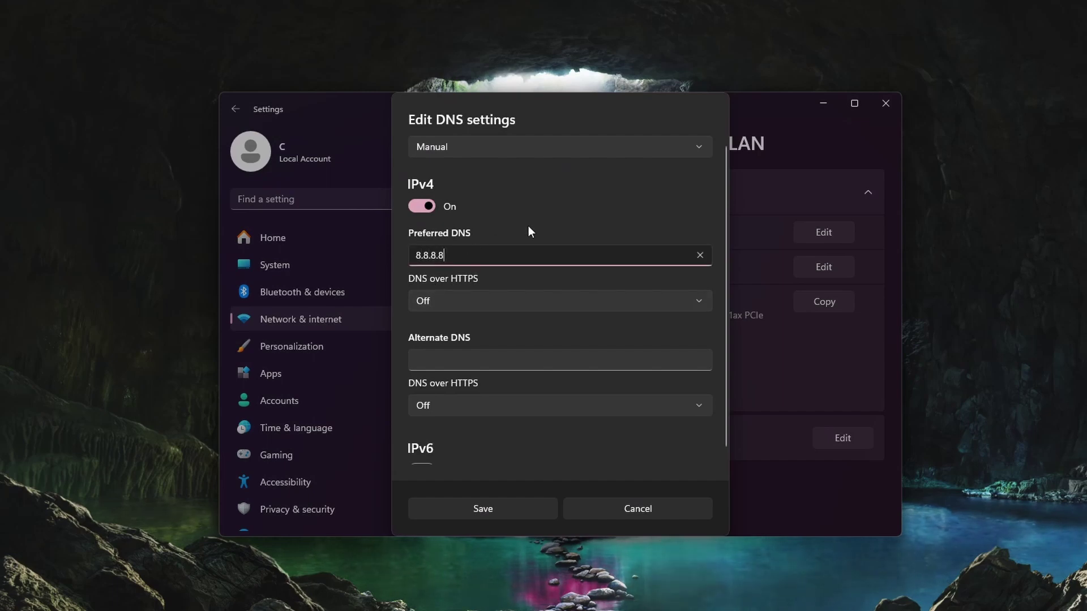
pyautogui.moveTo(507, 255); pyautogui.dragTo(412, 256)
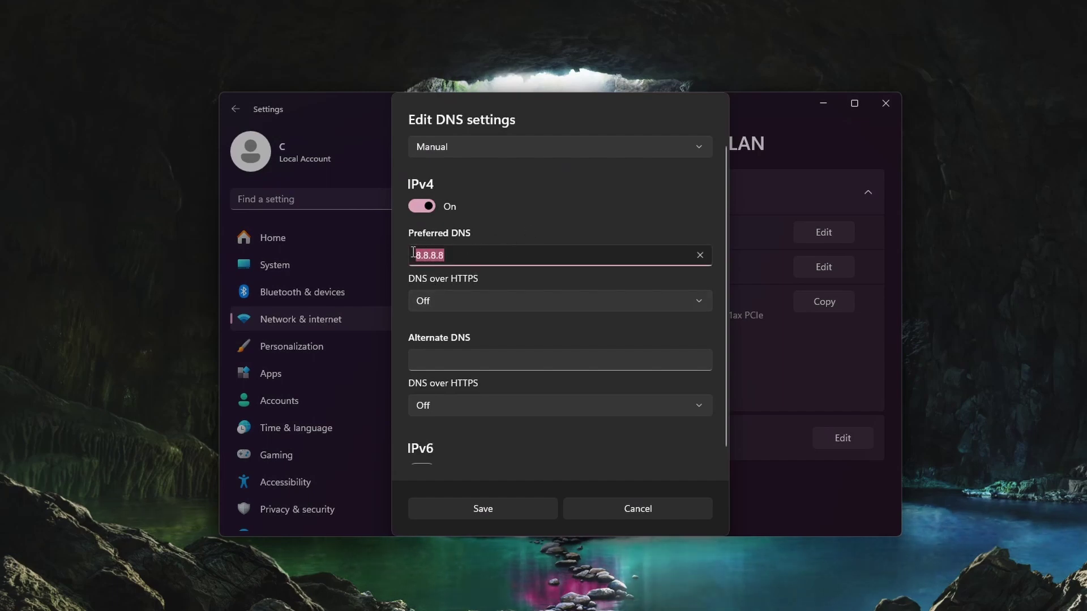
pyautogui.click(406, 257)
pyautogui.click(430, 352)
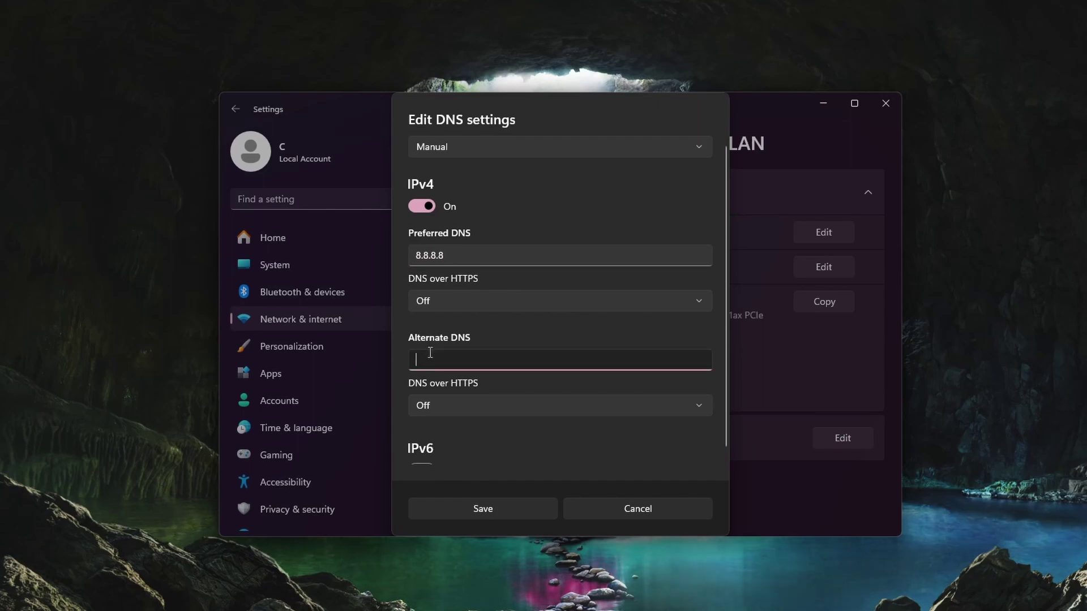
pyautogui.write('8.8.4.4')
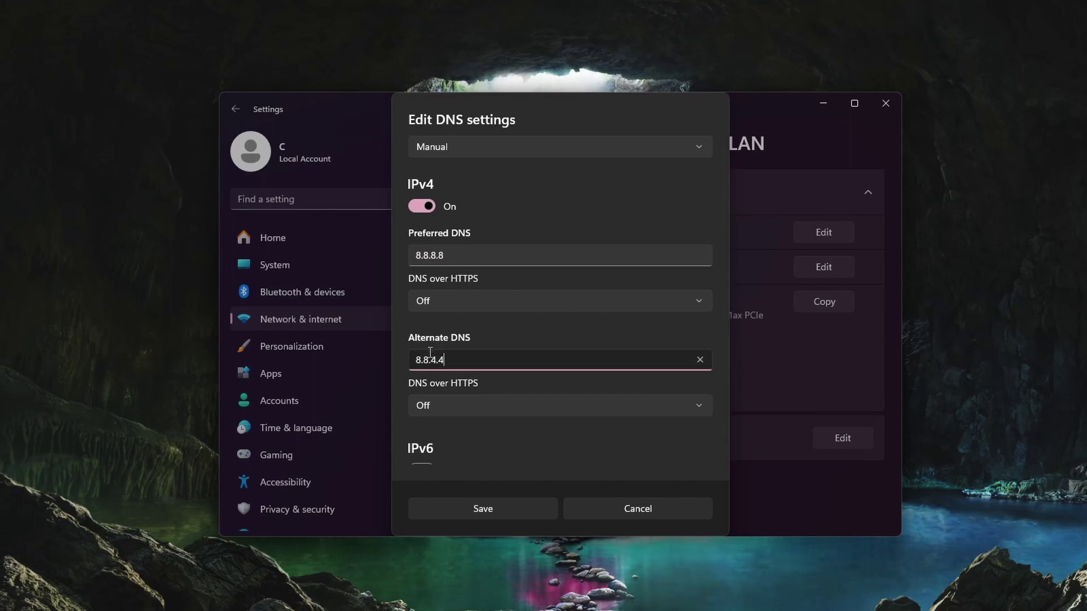
pyautogui.click(401, 353)
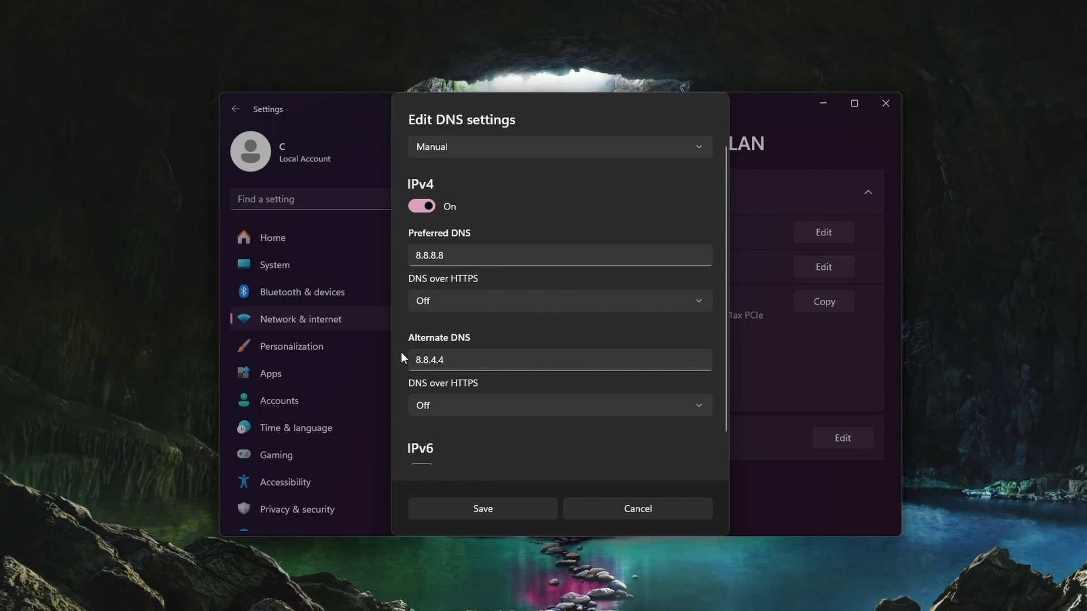
pyautogui.scroll(-1, 401, 353)
pyautogui.click(440, 504)
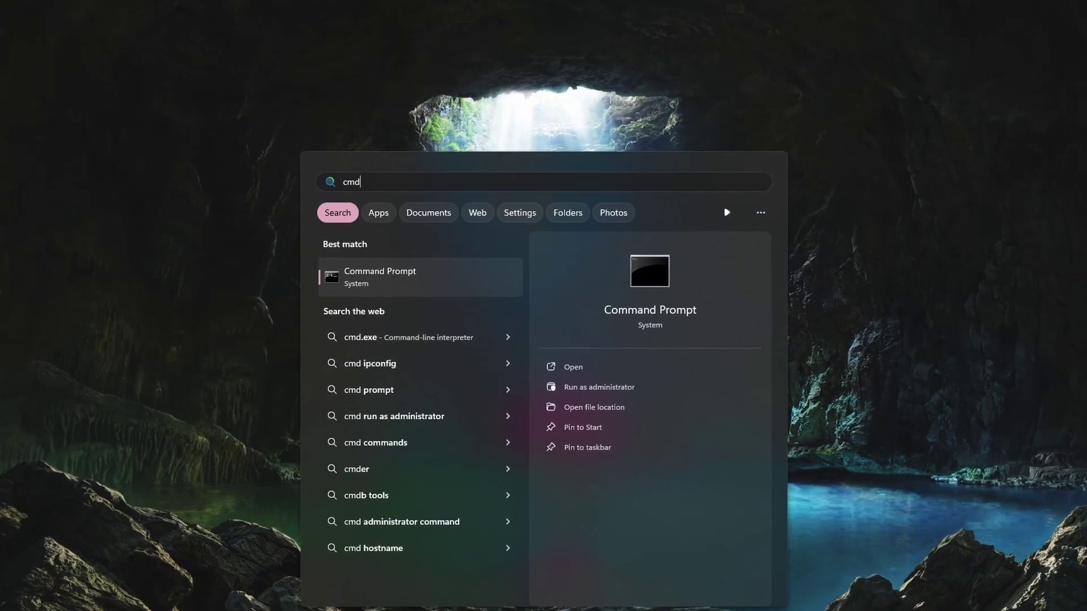
# - Open Command Prompt and ping google.com: 4/4 replies, 0% loss, 12 ms average
pyautogui.press('Return')
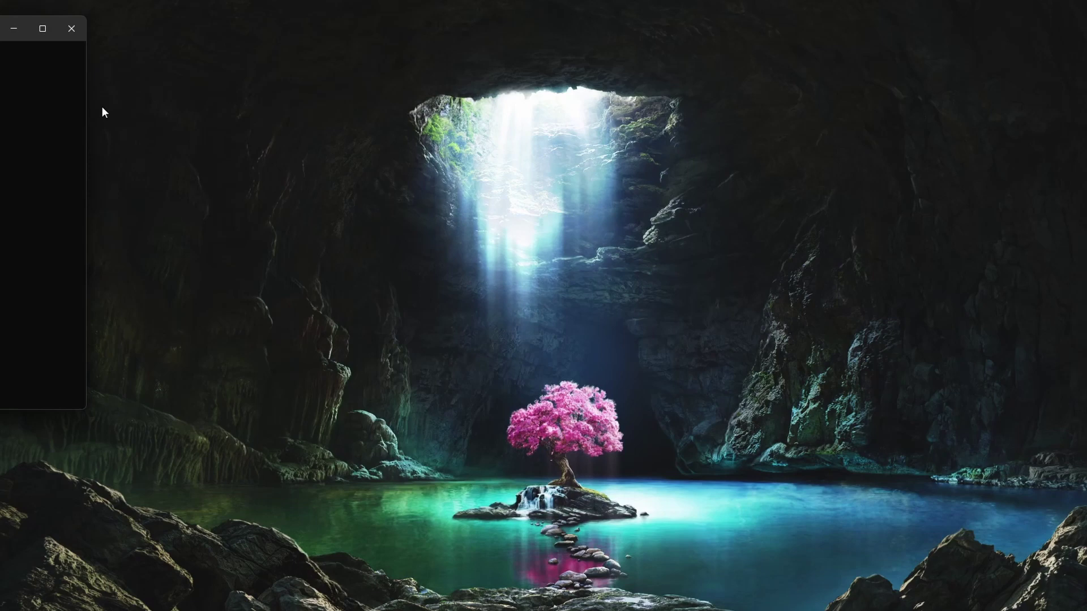
pyautogui.moveTo(148, 66); pyautogui.dragTo(793, 97)
pyautogui.write('ping go')
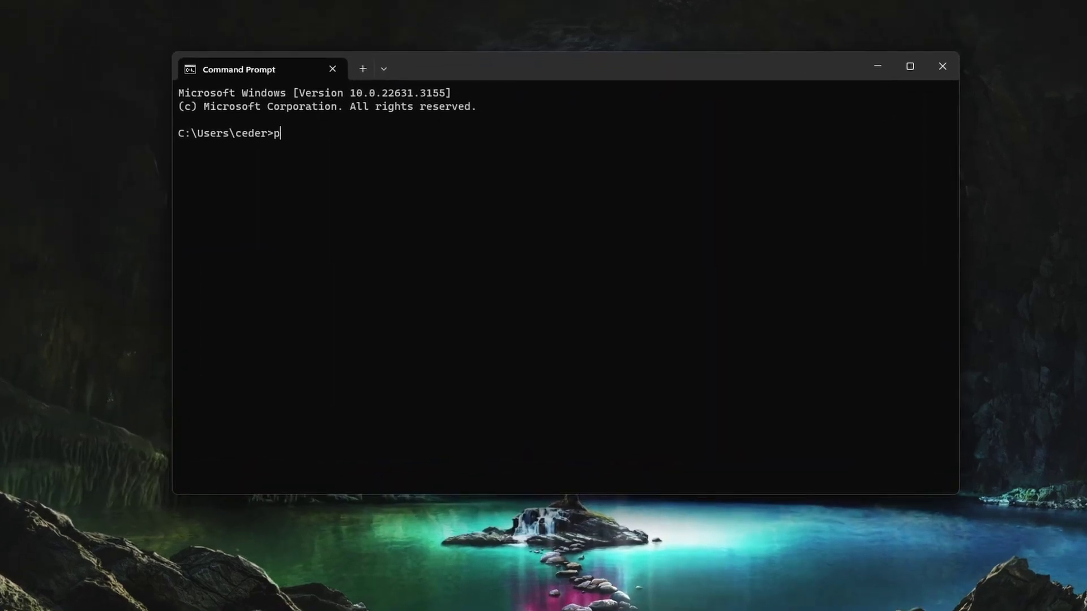
pyautogui.write('ogle.com')
pyautogui.press('Return')
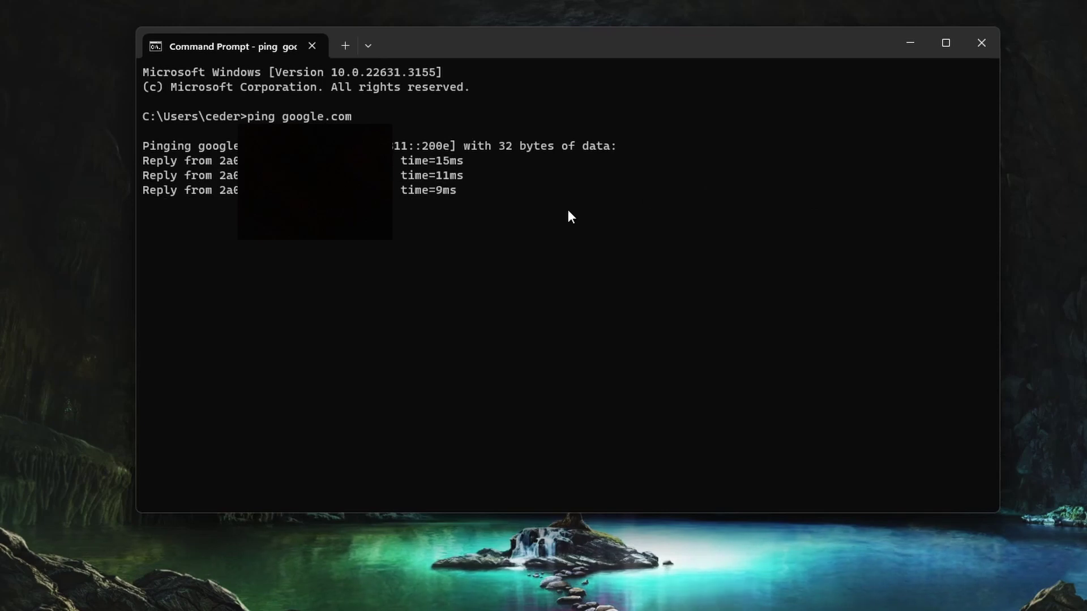
pyautogui.moveTo(400, 190); pyautogui.dragTo(456, 190)
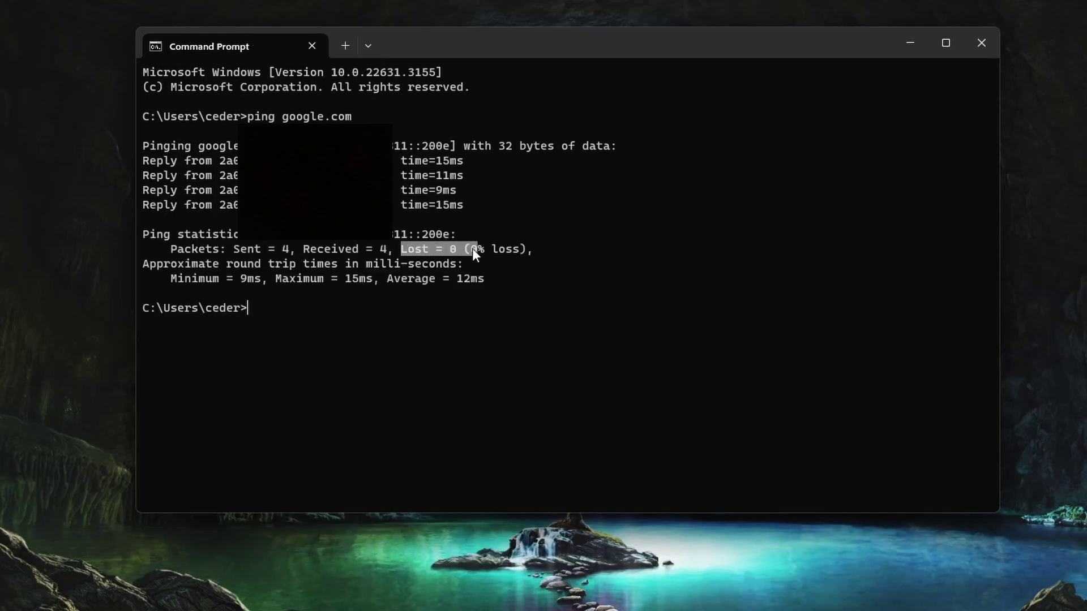
pyautogui.moveTo(472, 248); pyautogui.dragTo(528, 250)
pyautogui.click(381, 300)
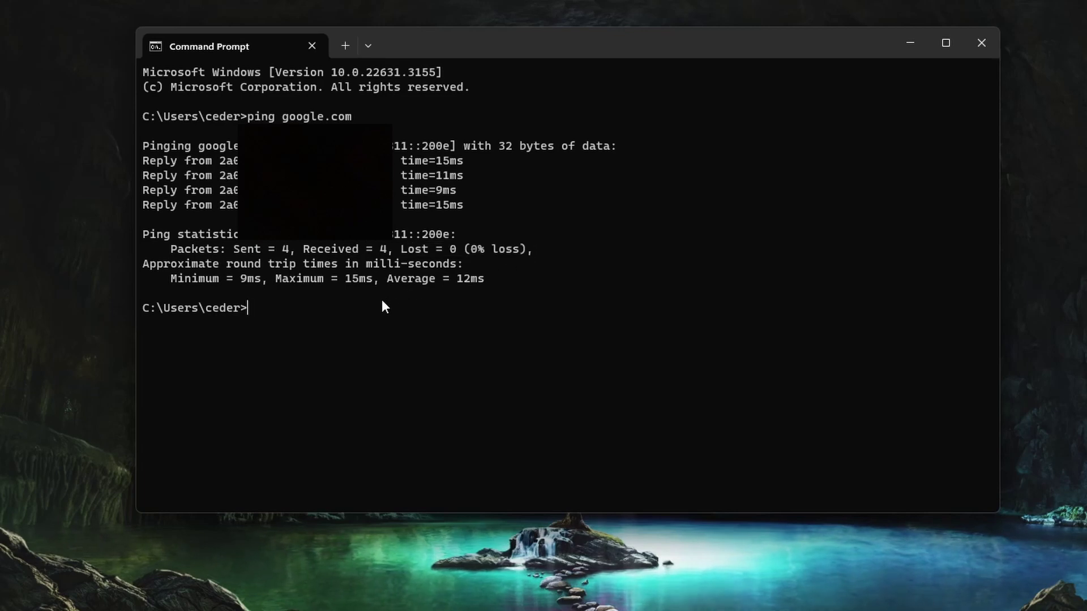
# - Run ipconfig /flushdns to clear the DNS resolver cache
pyautogui.write('ipconfi')
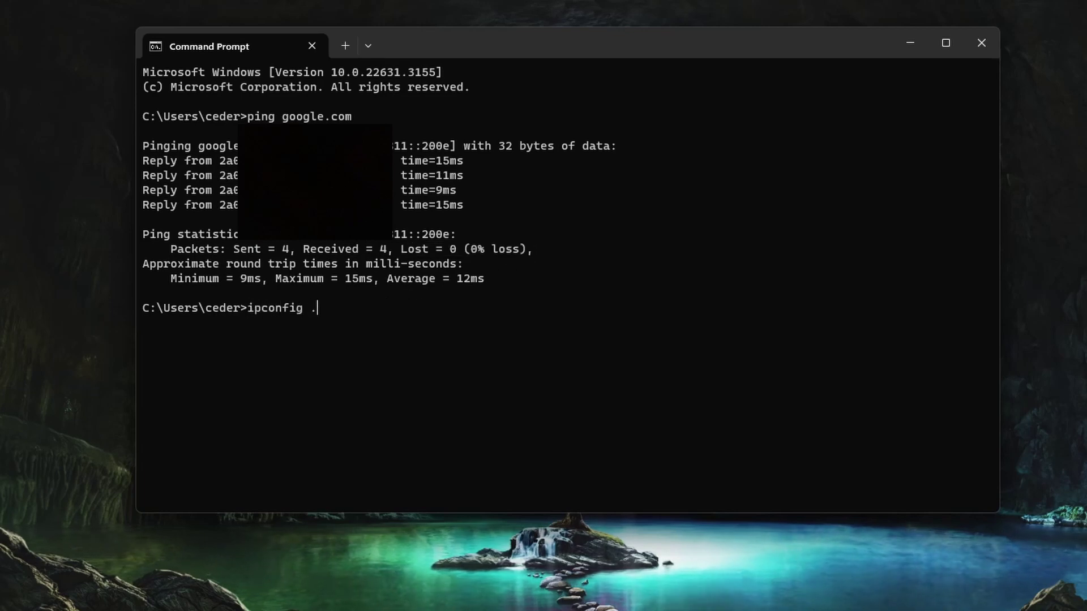
pyautogui.write('g /flushdns')
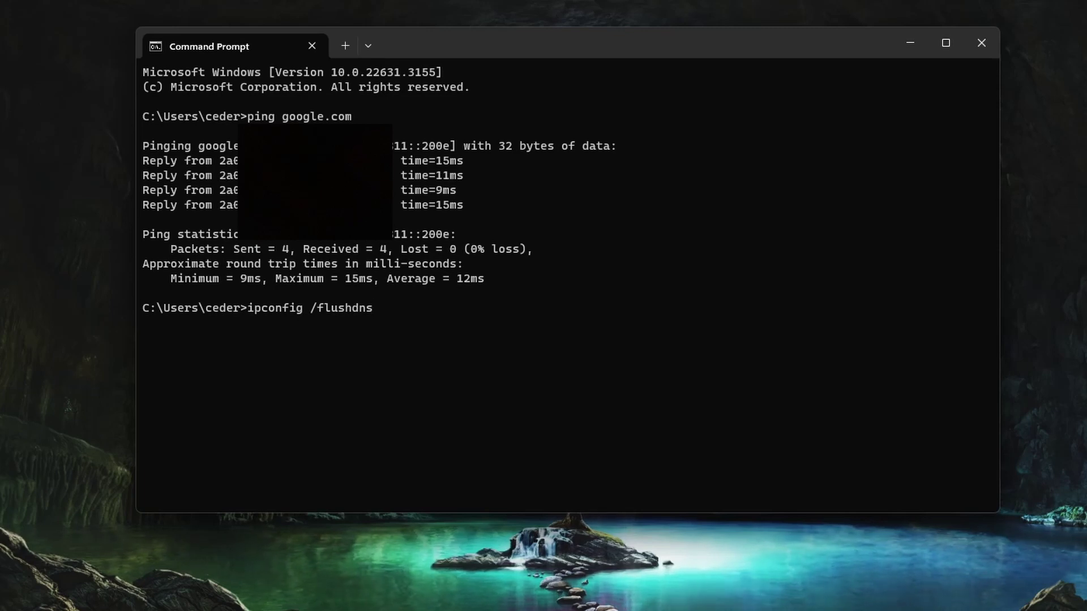
pyautogui.press('Return')
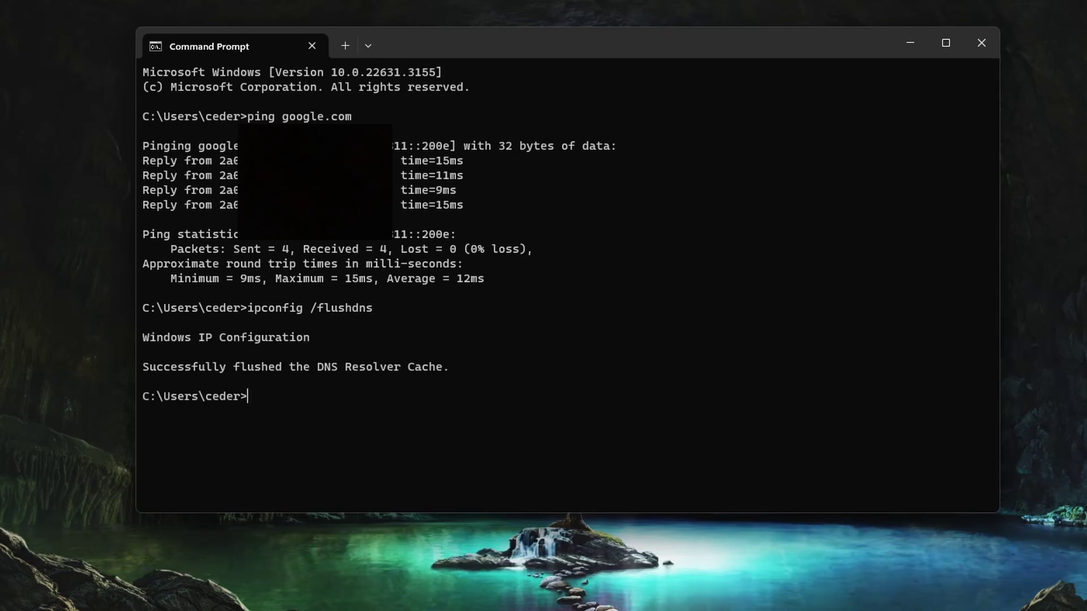